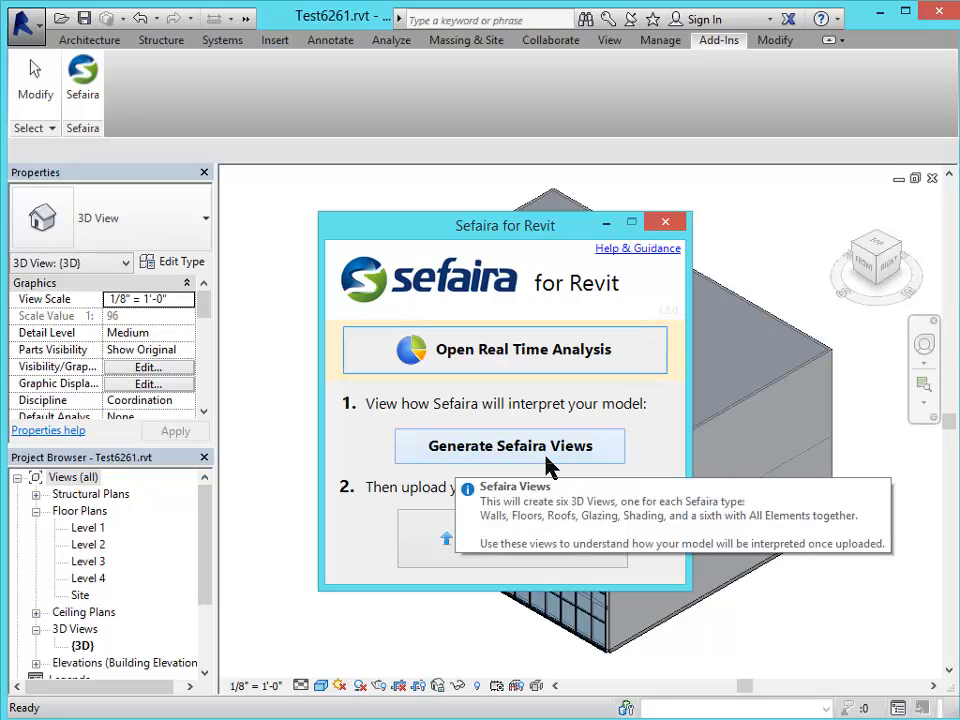
Generate the six Sefaira 3D views from the Sefaira for Revit dialog.
left_click(489, 450)
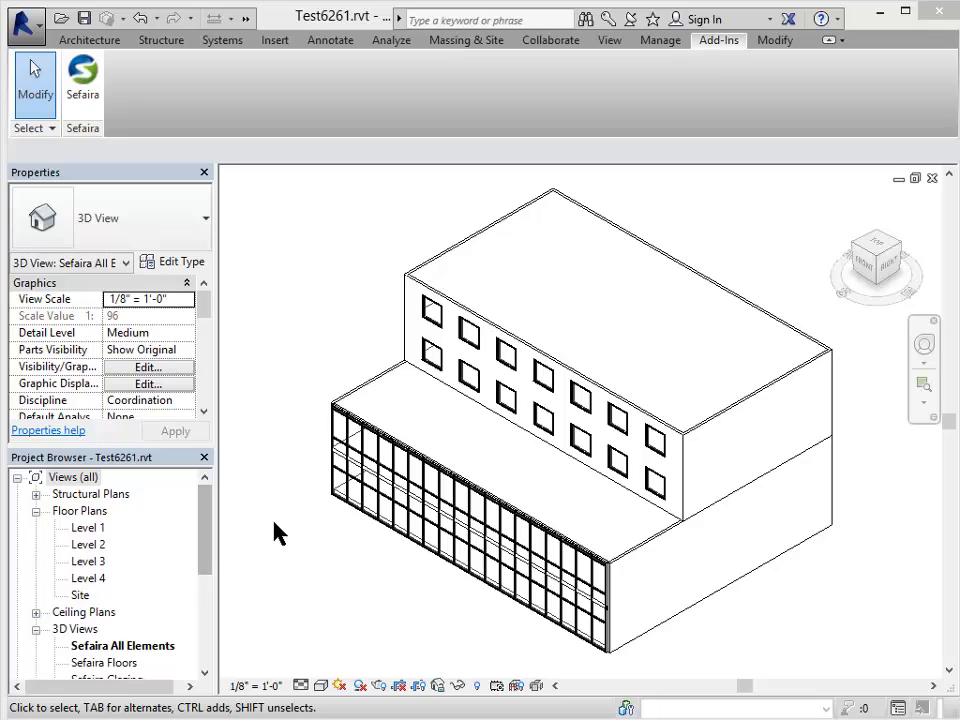
Open the Sefaira Floors 3D view from the Project Browser's 3D Views list.
scroll(205, 545, "down", 3)
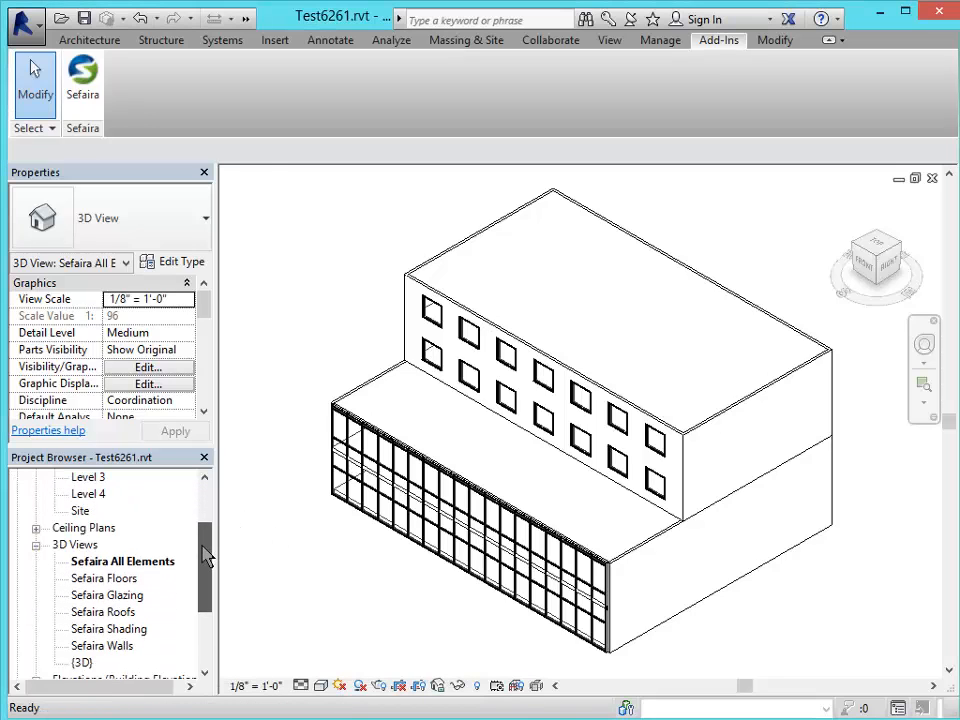
left_click_drag(205, 557, 208, 574)
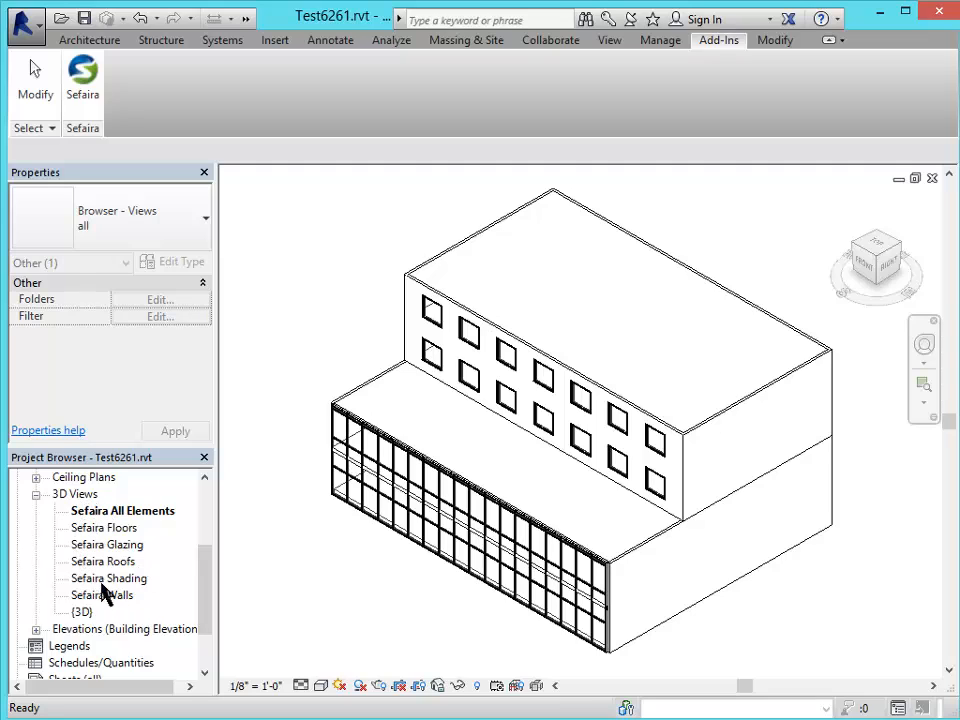
double_click(88, 530)
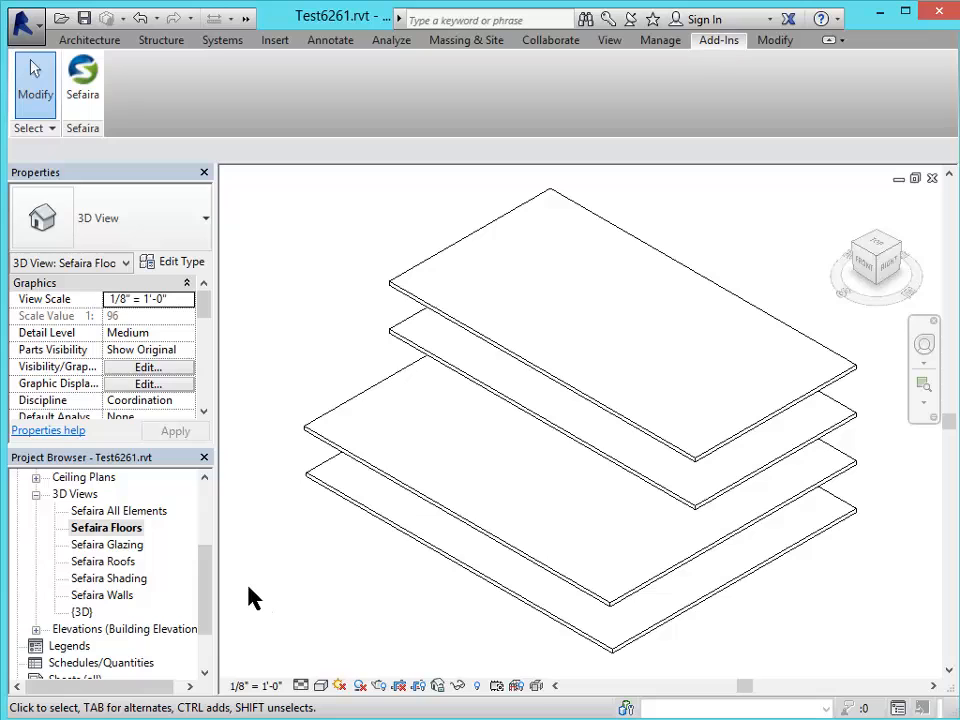
Select the top floor slab and review its properties: Generic - 12" floor on Level 4, Ignore for Sefaira off.
left_click(409, 300)
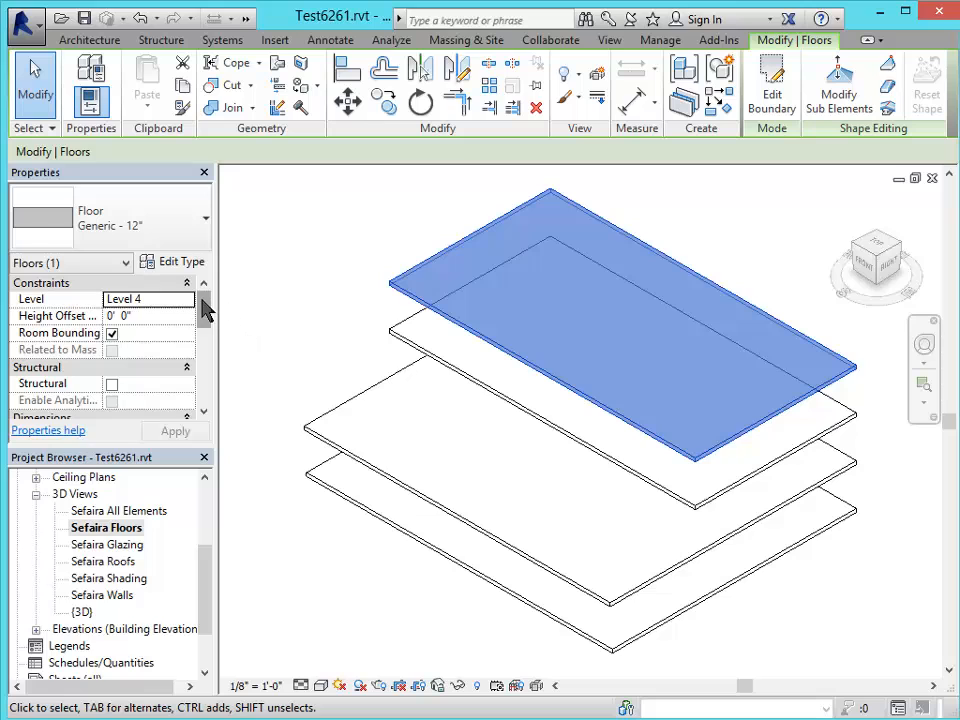
left_click_drag(205, 312, 227, 400)
left_click_drag(205, 338, 207, 403)
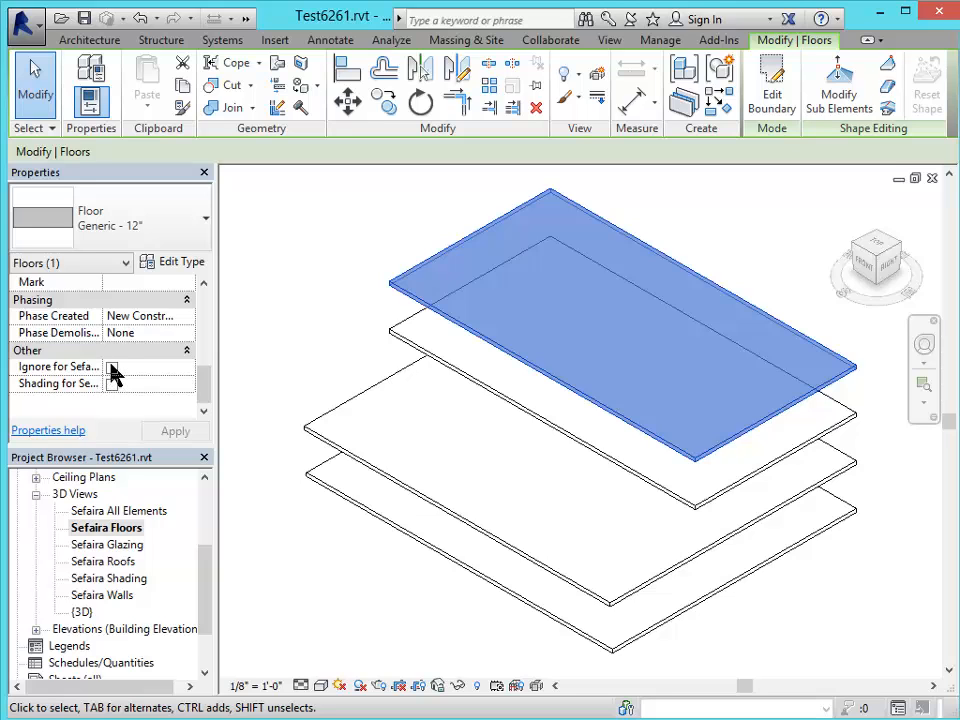
Review the Sefaira Glazing, Roofs, Shading and Walls 3D views in turn.
left_click(129, 553)
double_click(129, 553)
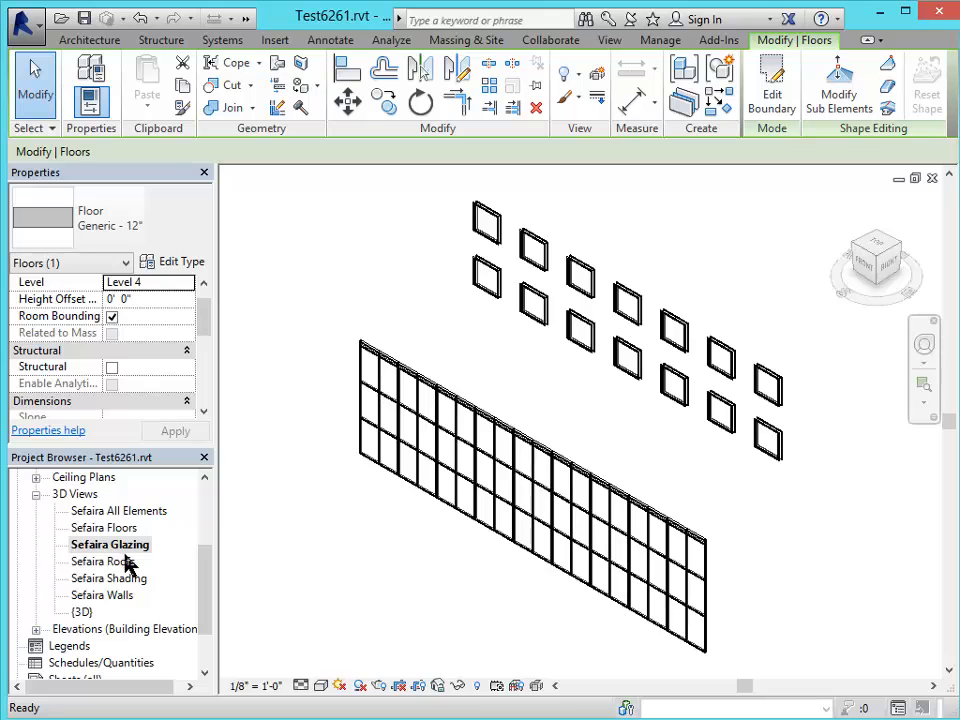
double_click(107, 563)
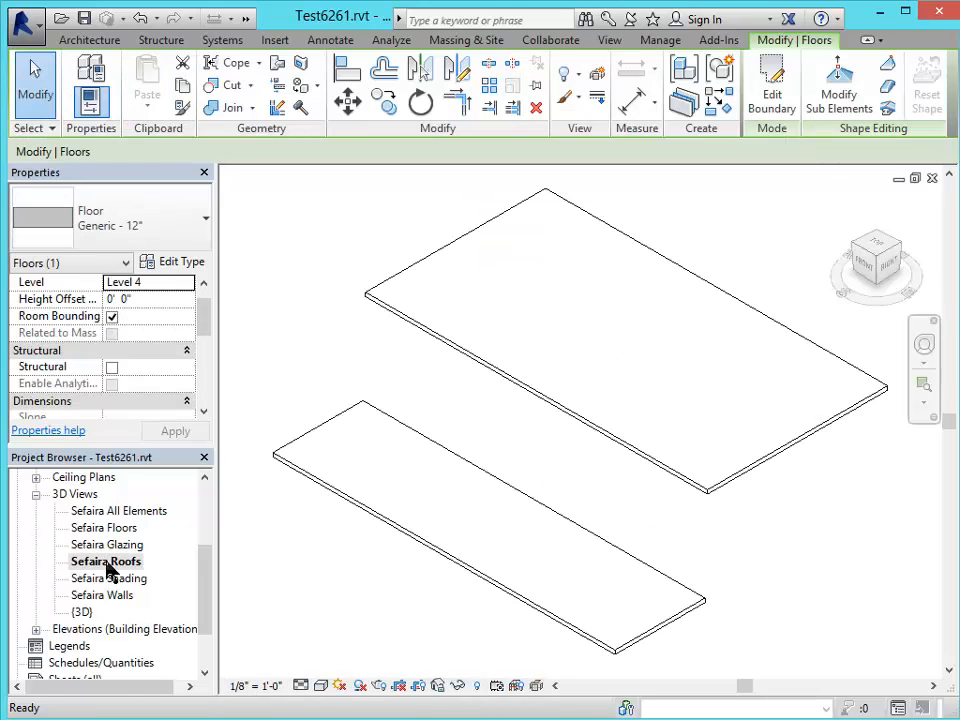
double_click(100, 580)
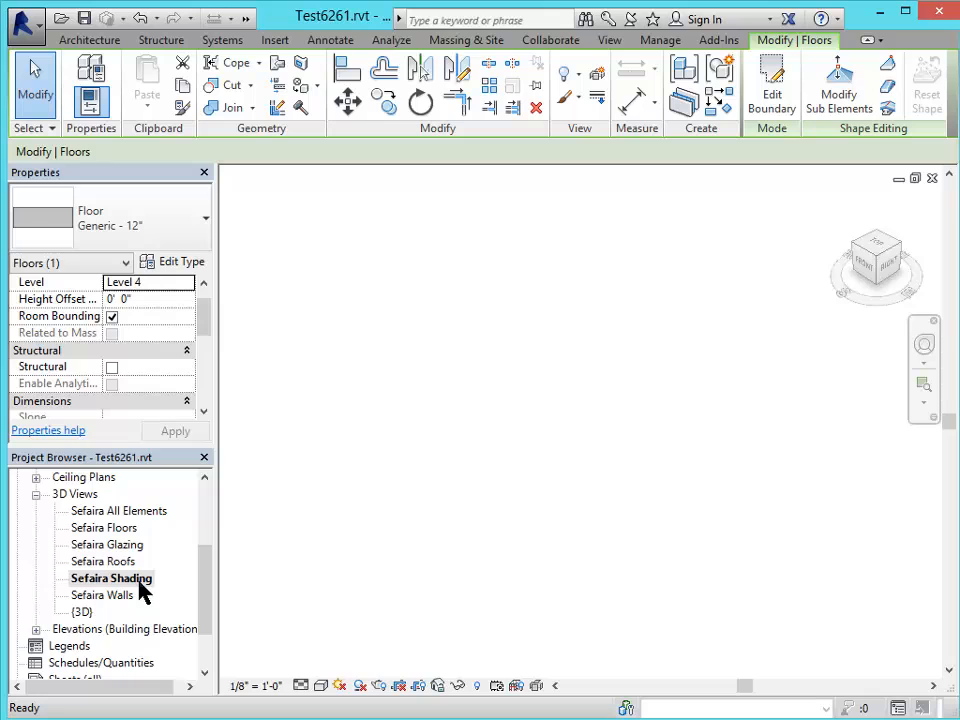
double_click(117, 598)
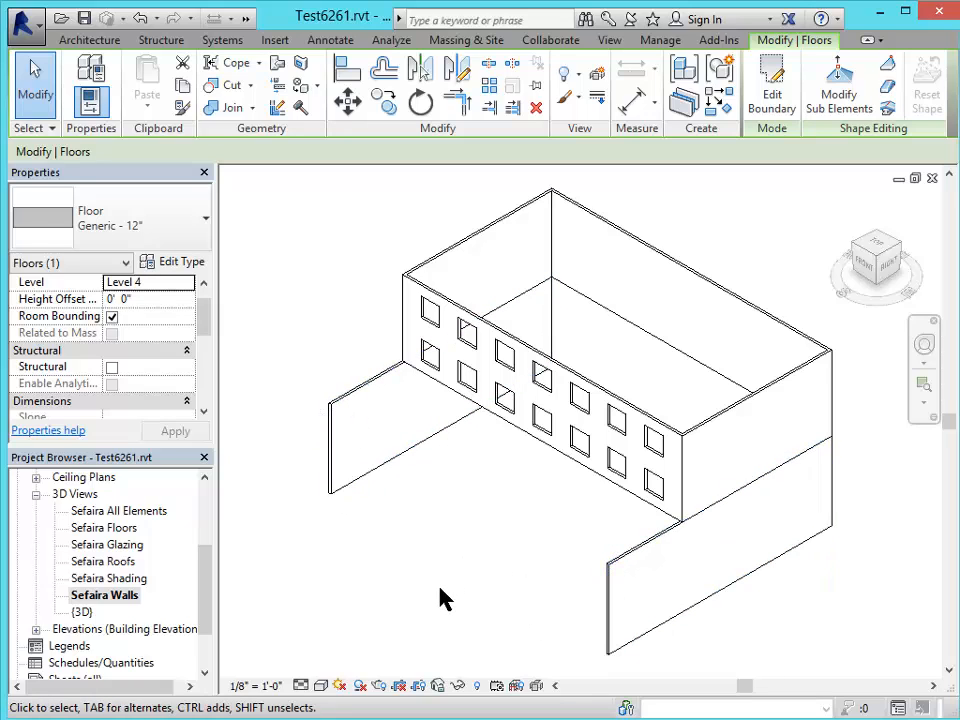
Return to the Sefaira All Elements view and bring up the Sefaira for Revit window.
double_click(127, 553)
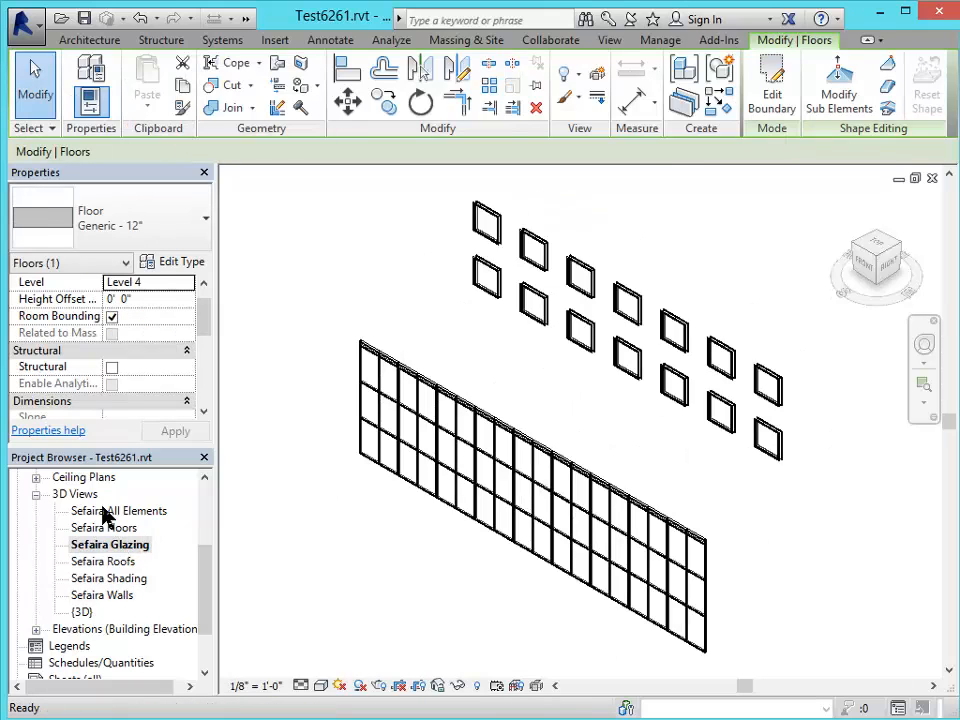
double_click(104, 512)
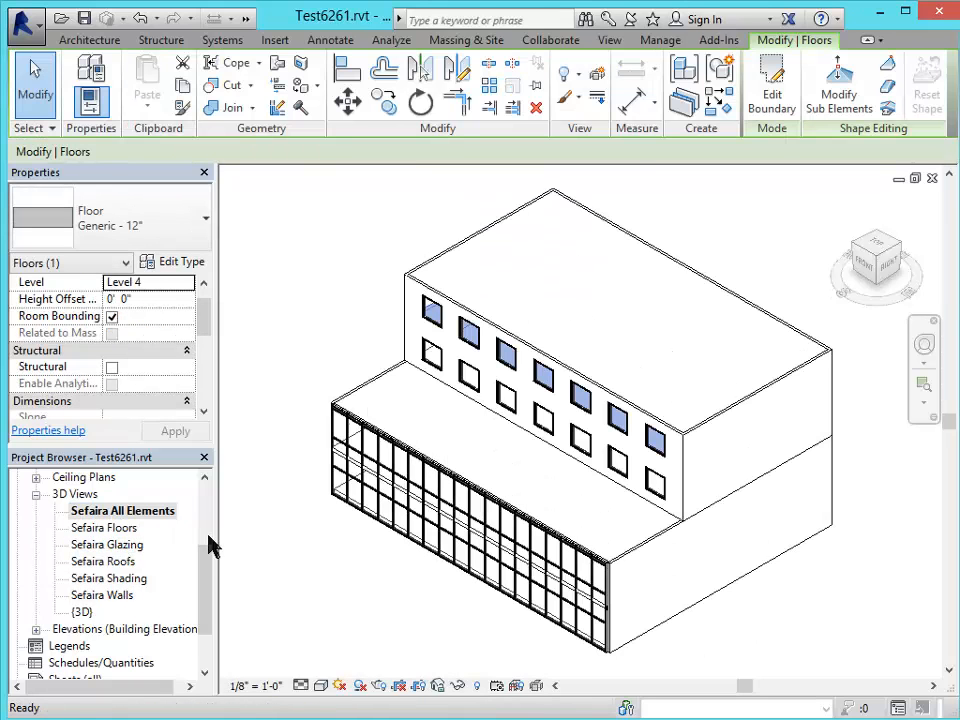
left_click(410, 718)
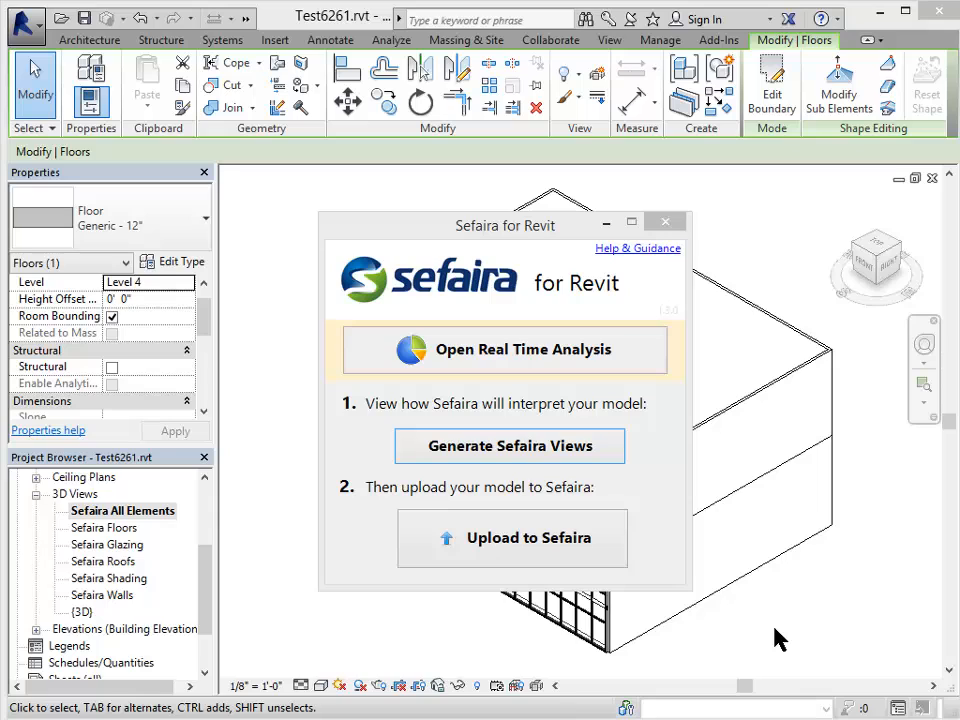
Upload the Revit model to Sefaira.
left_click(510, 564)
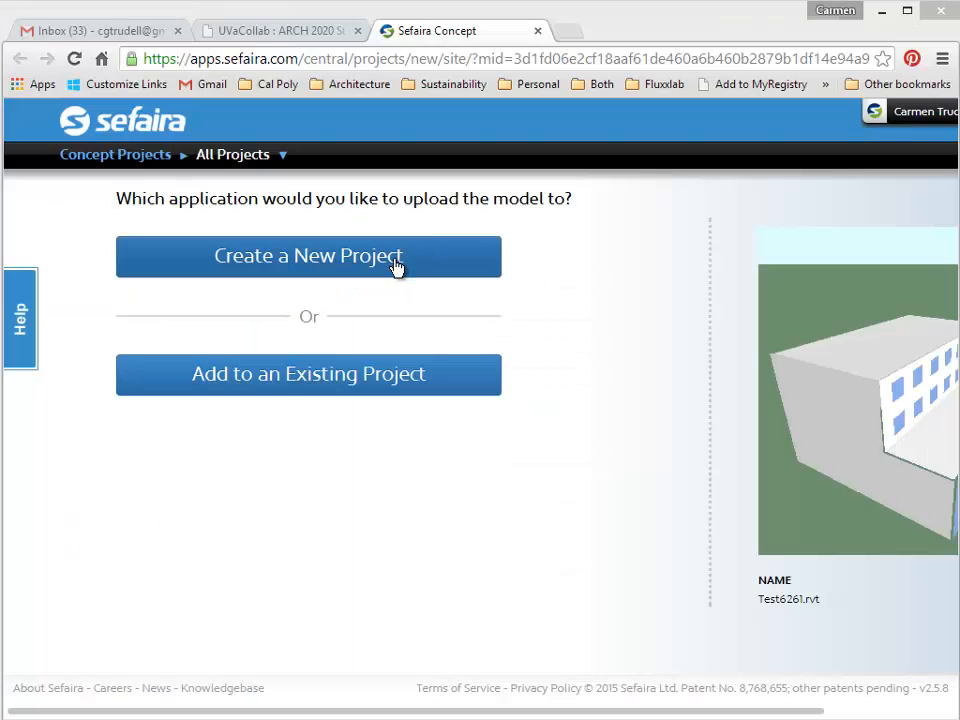
Create a new Sefaira project named Test02 using the suggested Charlottesville, VA site address.
left_click(396, 266)
left_click(283, 250)
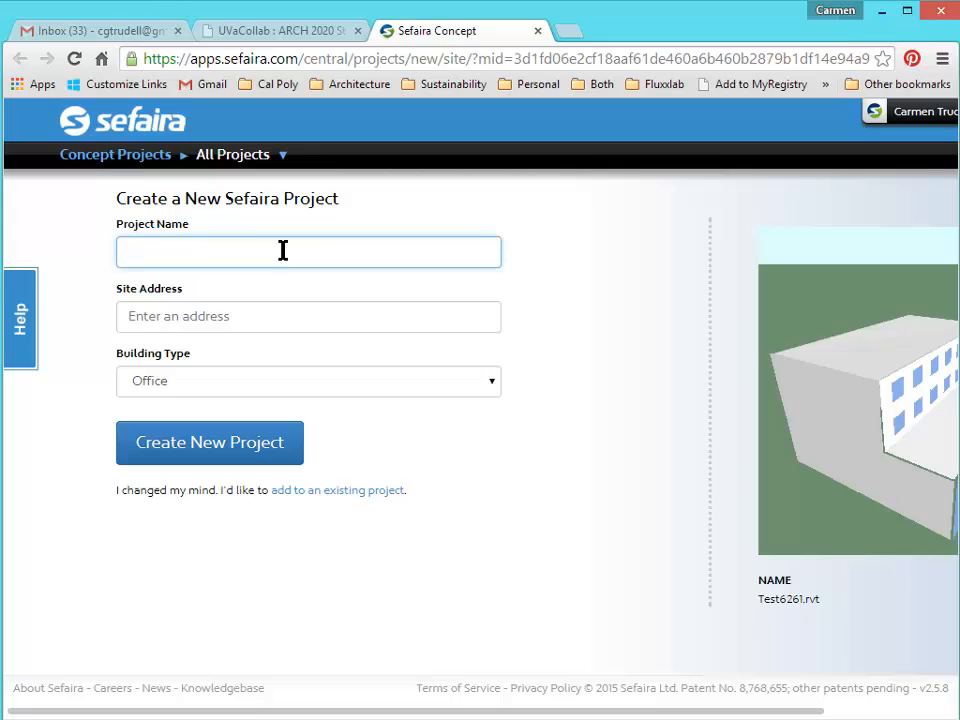
type("Test02")
left_click(242, 317)
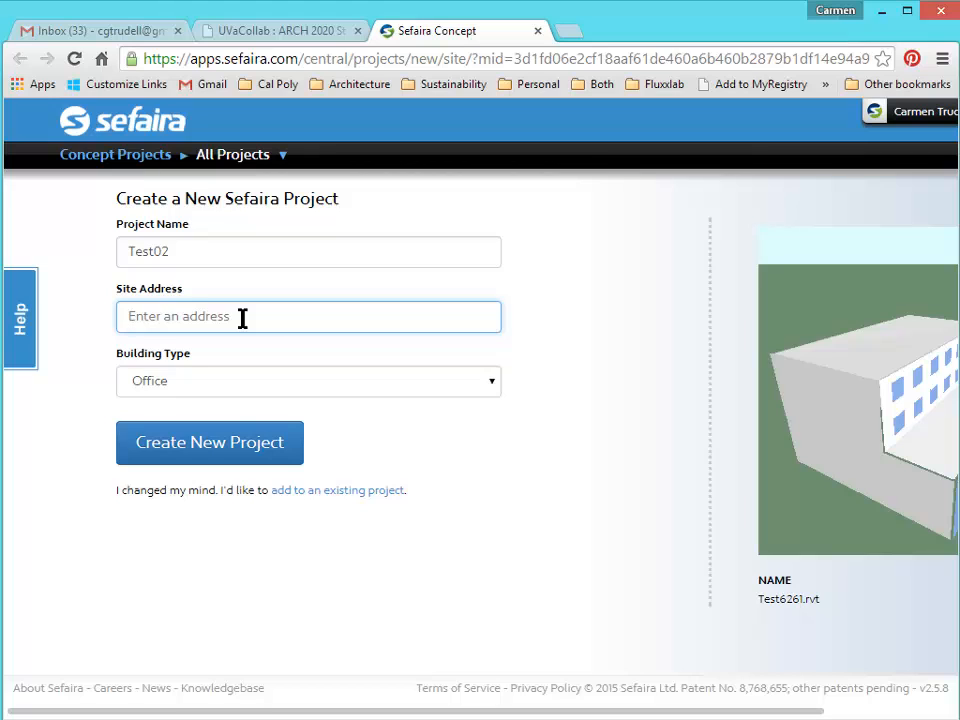
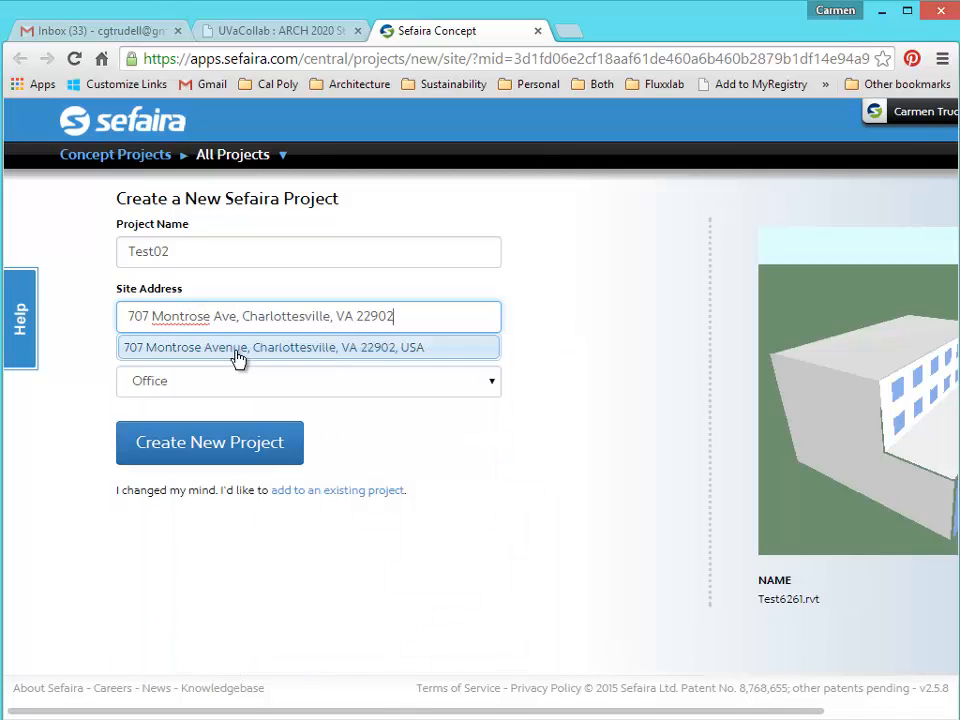
left_click(236, 360)
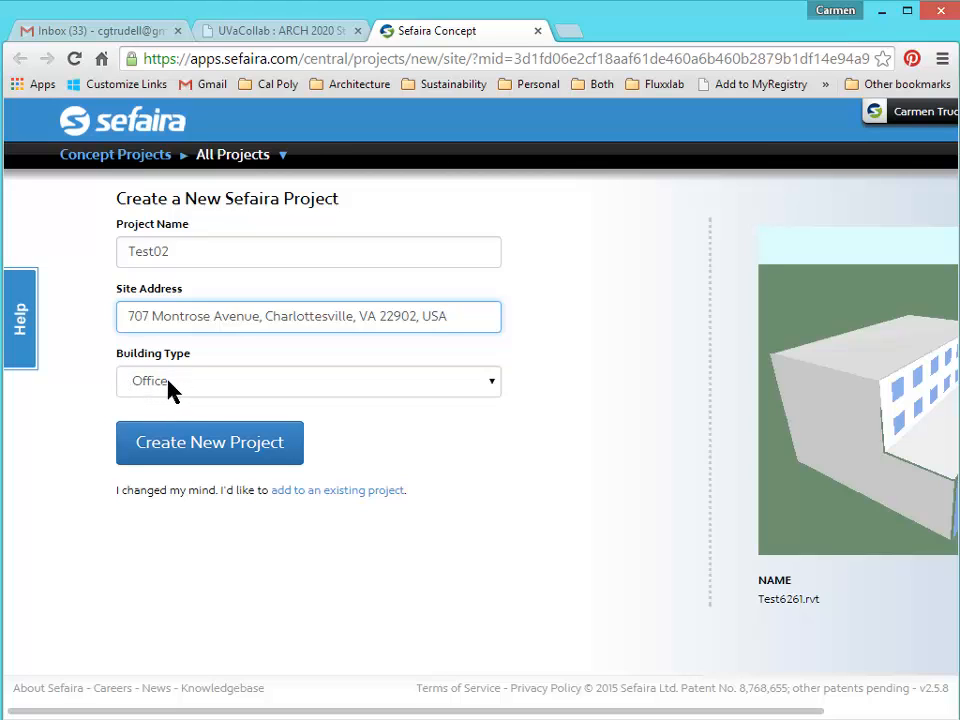
left_click(162, 442)
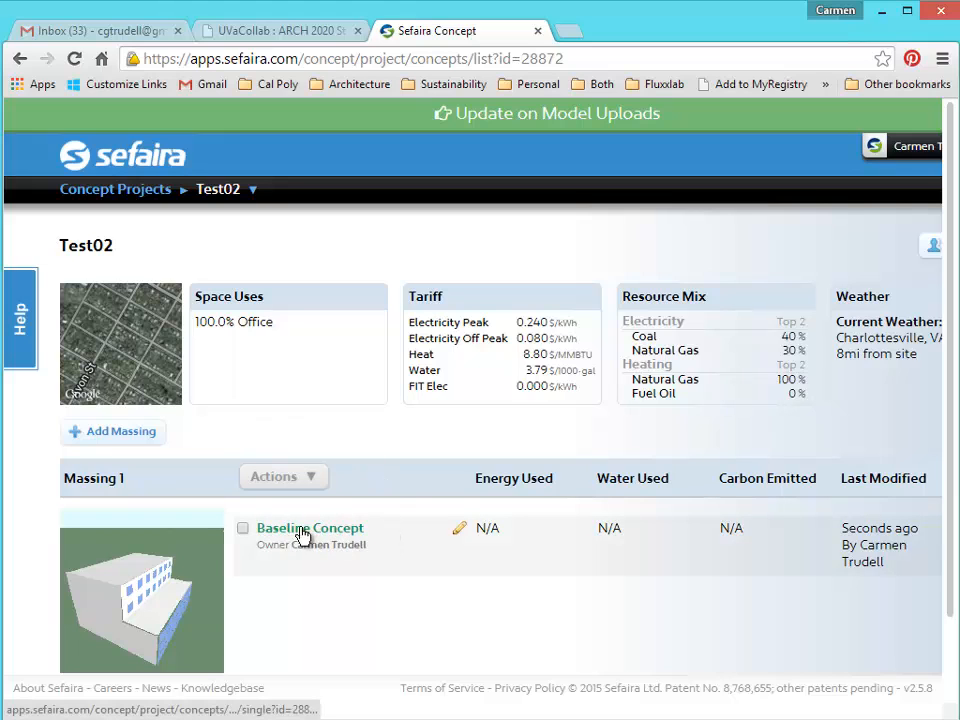
Run the energy analysis on the Baseline Concept to get 46 kBTU/ft² EUI results.
left_click(456, 532)
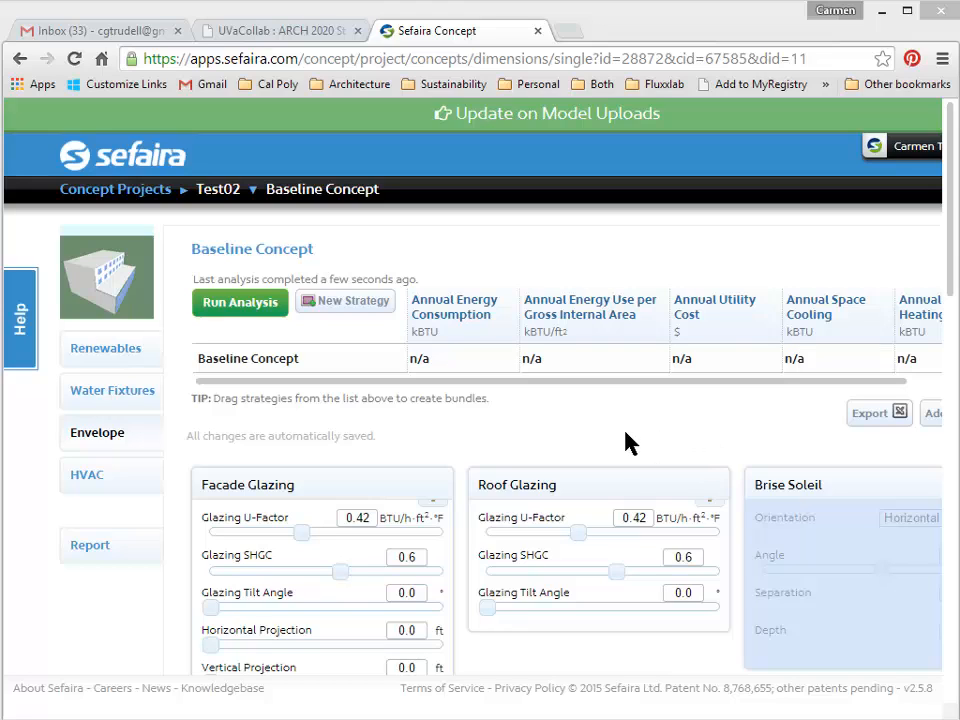
left_click(250, 312)
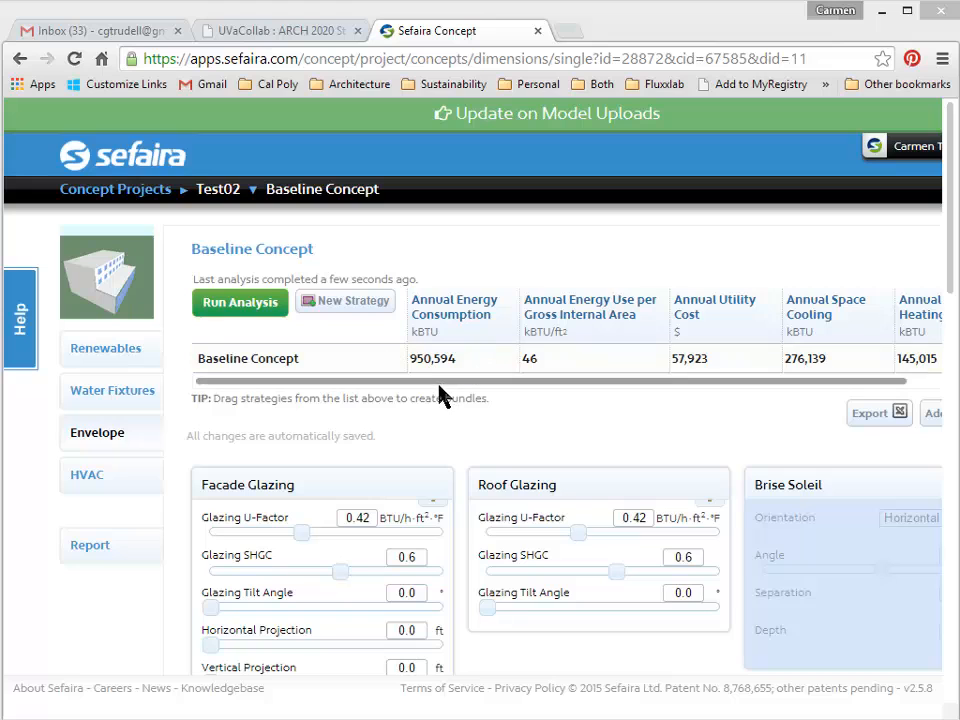
left_click_drag(431, 380, 408, 395)
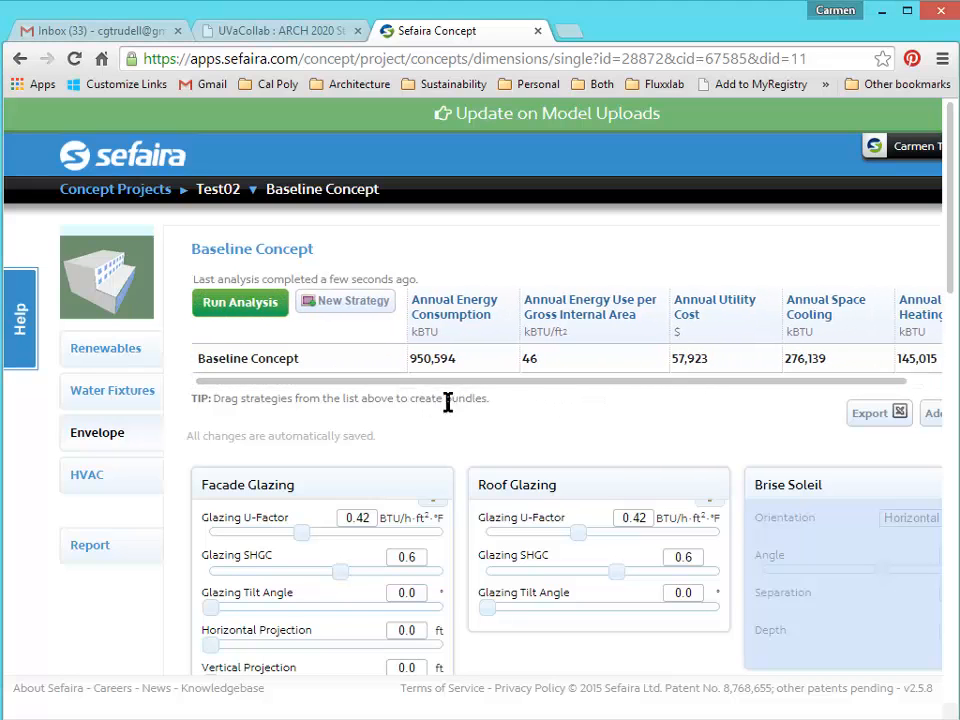
left_click_drag(518, 381, 508, 407)
left_click_drag(557, 390, 720, 390)
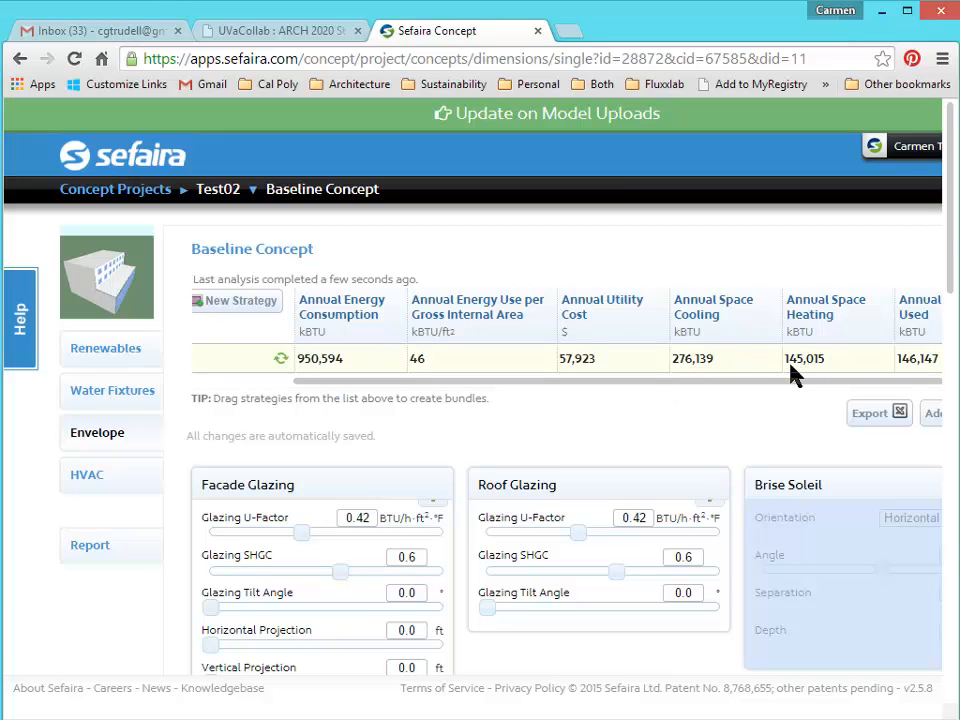
left_click_drag(781, 395, 640, 406)
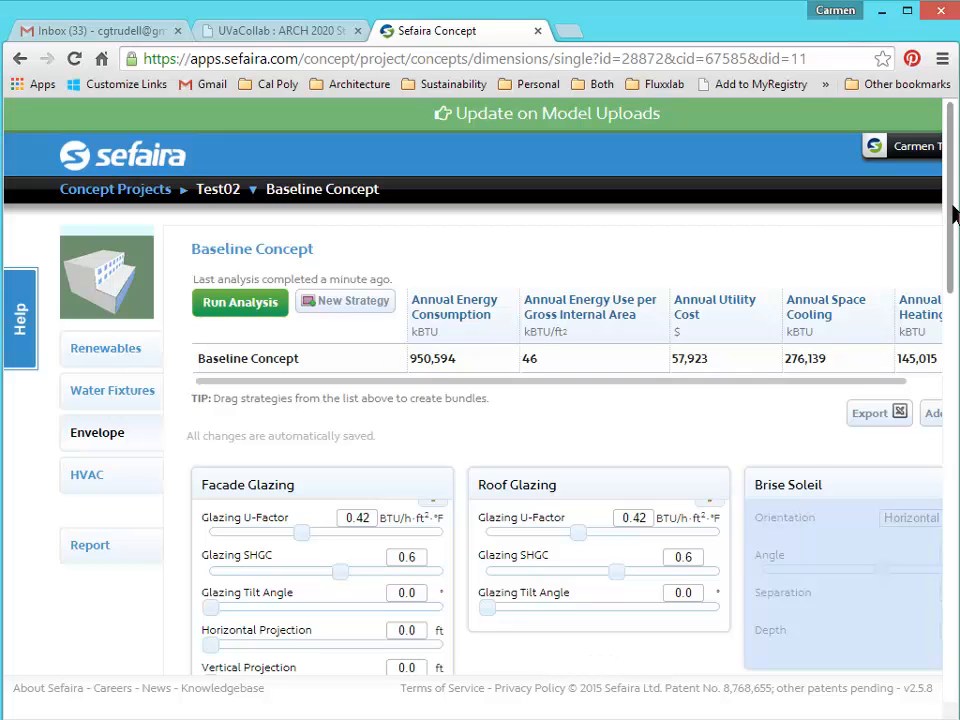
left_click_drag(951, 210, 936, 632)
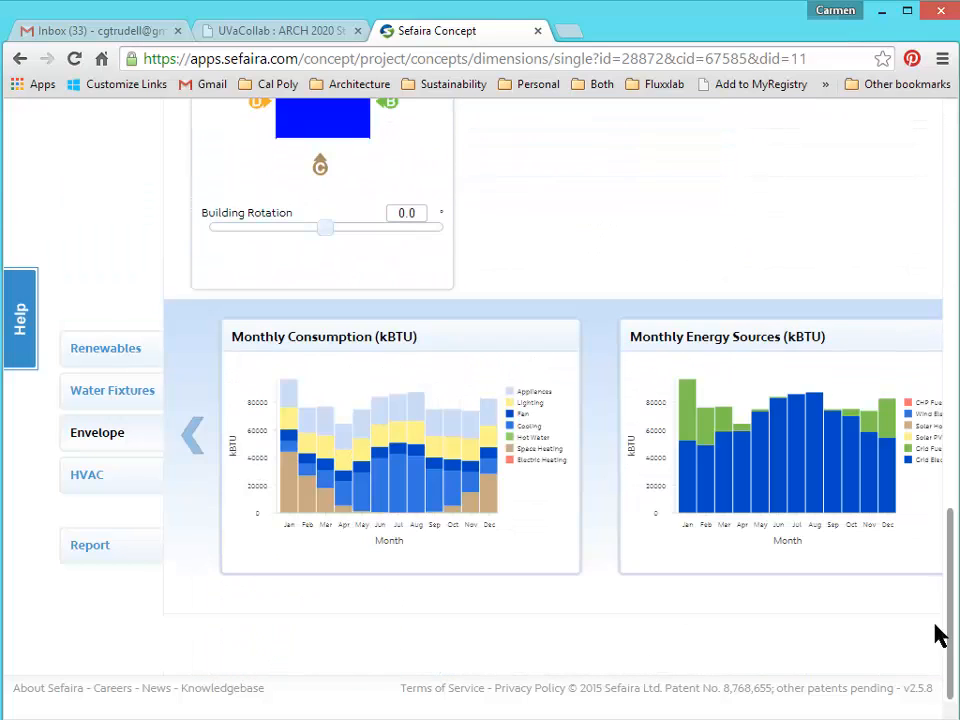
Enlarge and review the Monthly Consumption chart, then close it back to the dashboard.
left_click(386, 476)
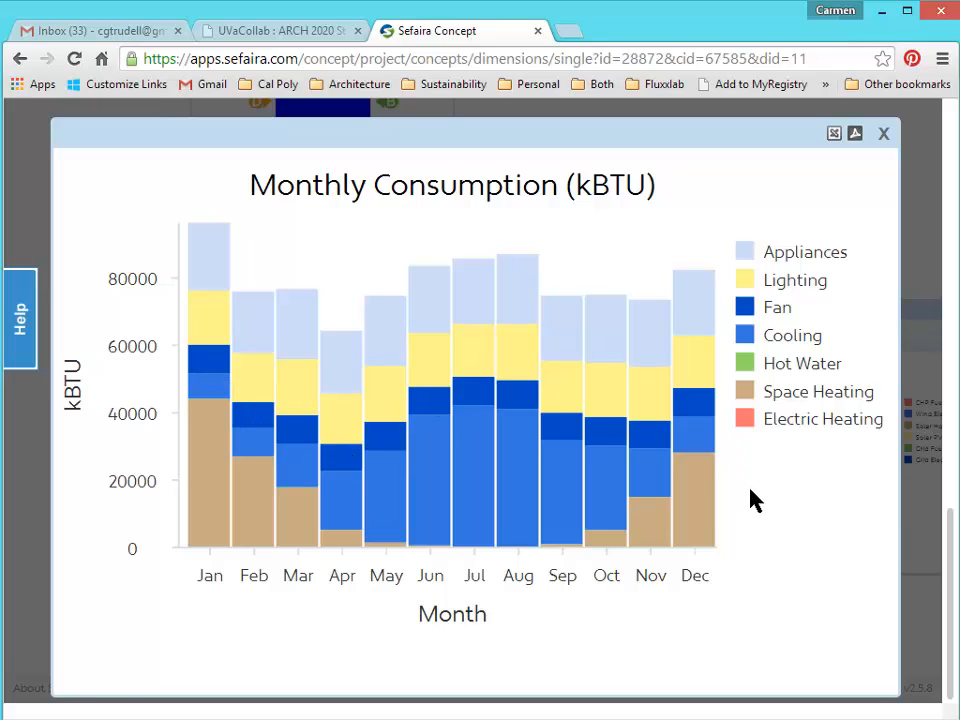
left_click(881, 136)
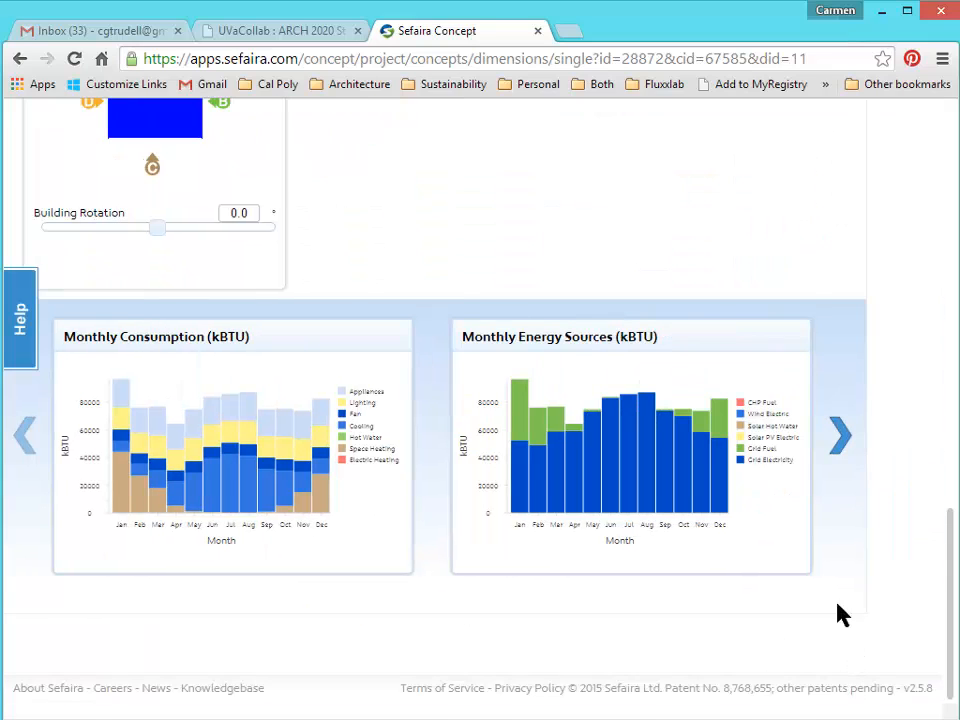
Page through the dashboard charts to Monthly Heat Gain and enlarge it.
left_click(840, 438)
left_click(841, 442)
left_click(840, 440)
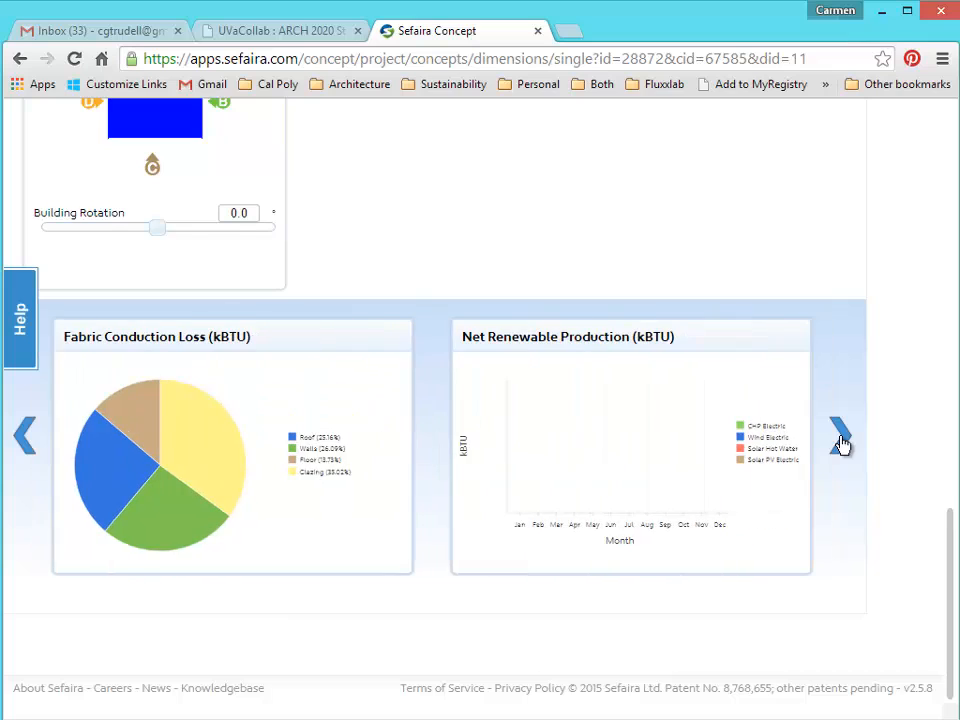
left_click(840, 440)
left_click(840, 440)
left_click(840, 443)
left_click(840, 443)
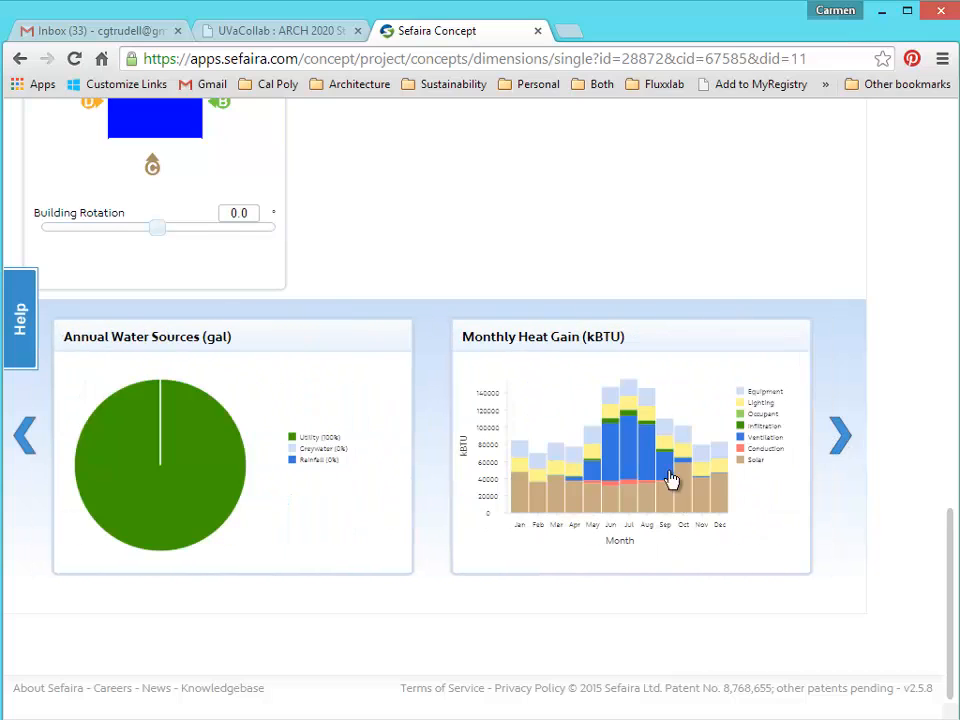
left_click(624, 496)
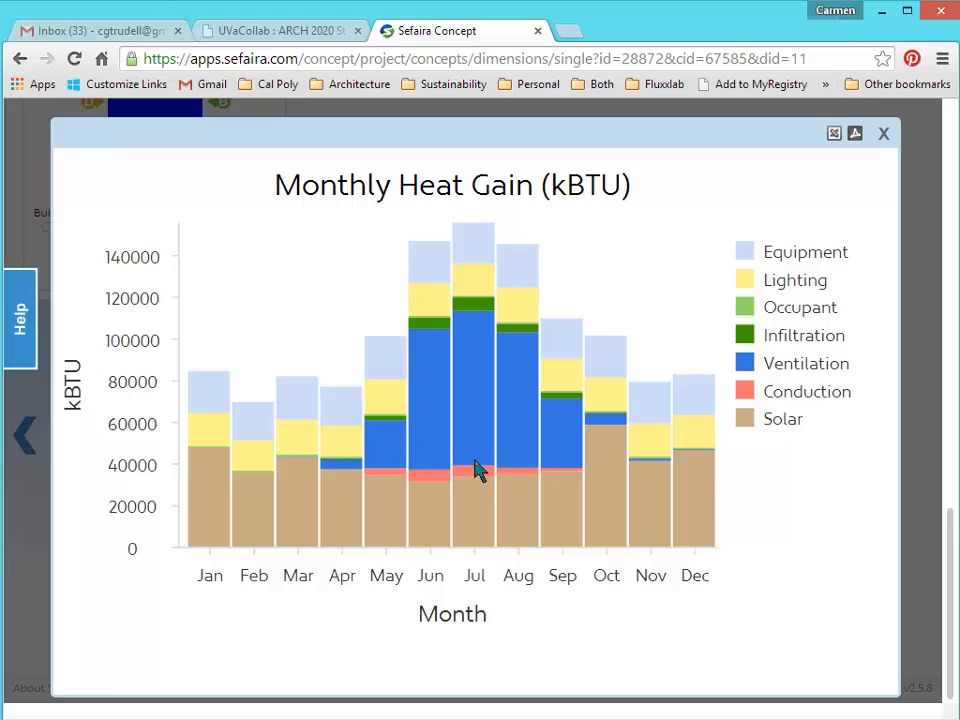
Close Monthly Heat Gain, then enlarge and review the Monthly Heat Loss chart before closing it.
left_click(884, 134)
left_click(697, 508)
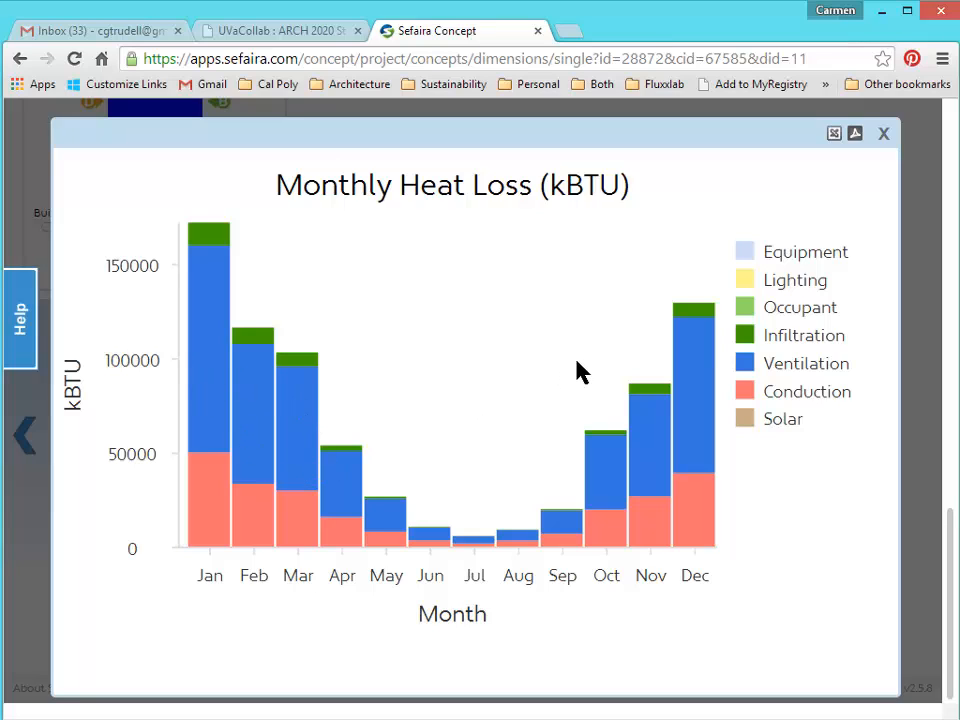
left_click(883, 133)
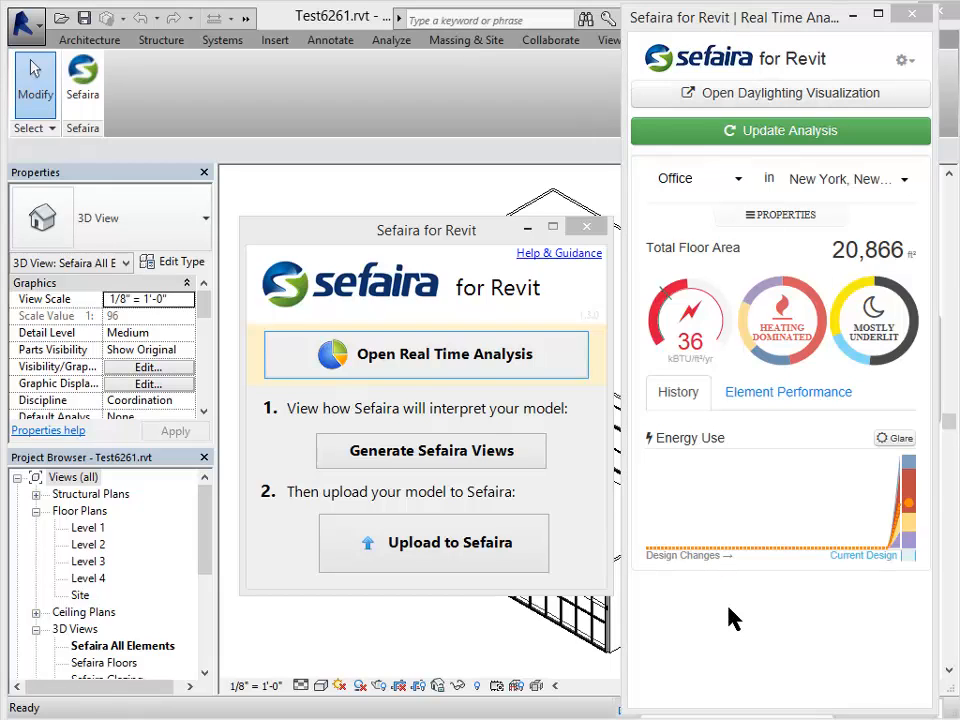
Set the Sefaira project location to Charlottesville, giving 45 kBTU/ft²/yr EUI and cooling-dominated results.
left_click(588, 546)
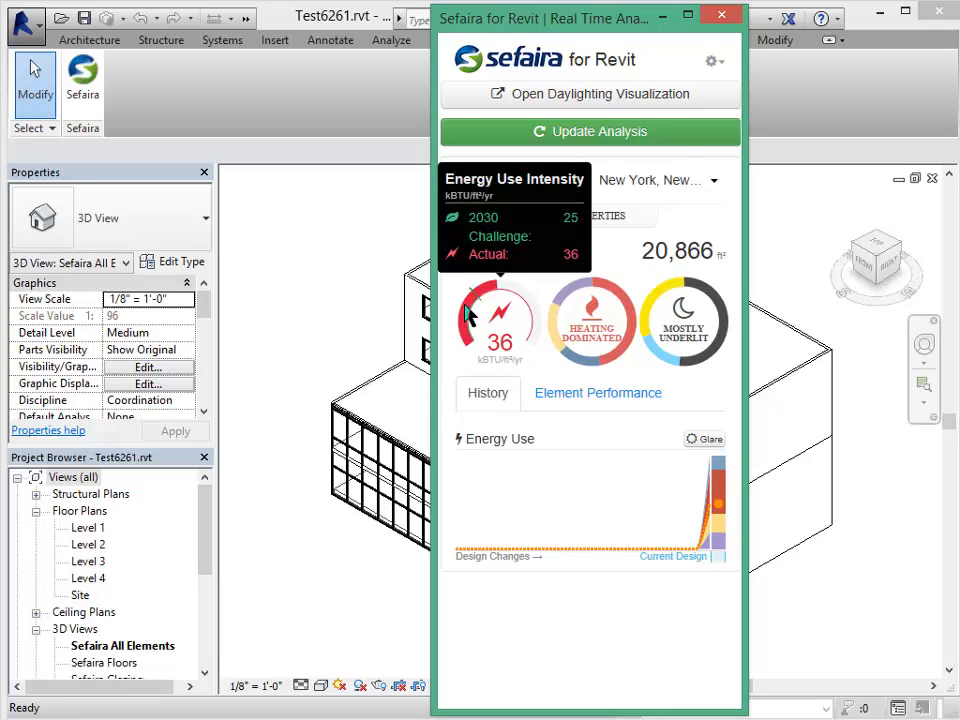
mouse_move(458, 335)
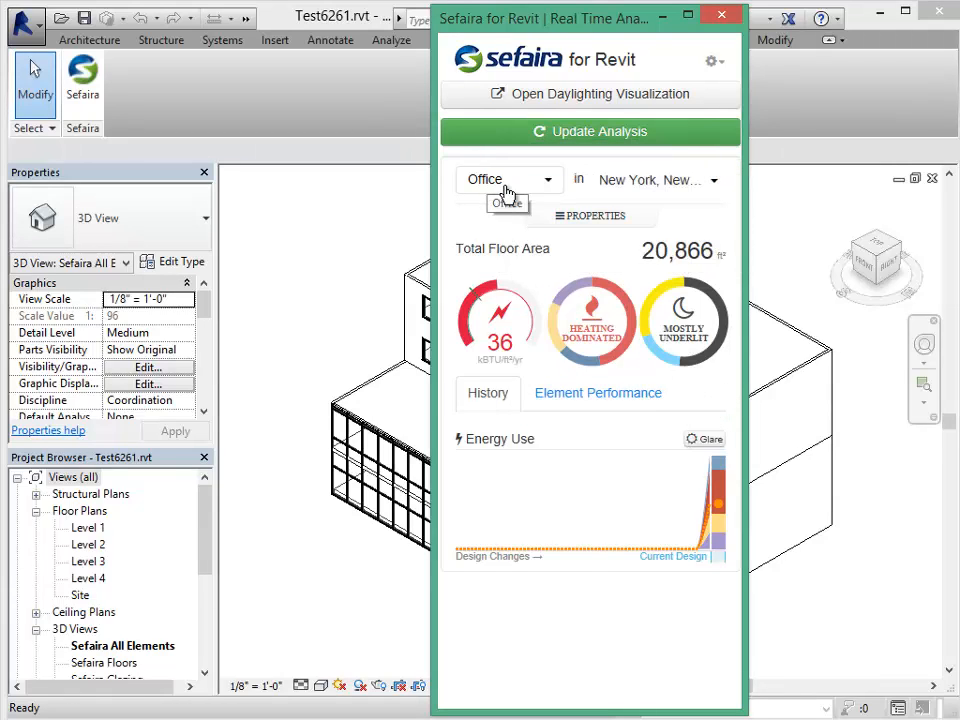
left_click(713, 183)
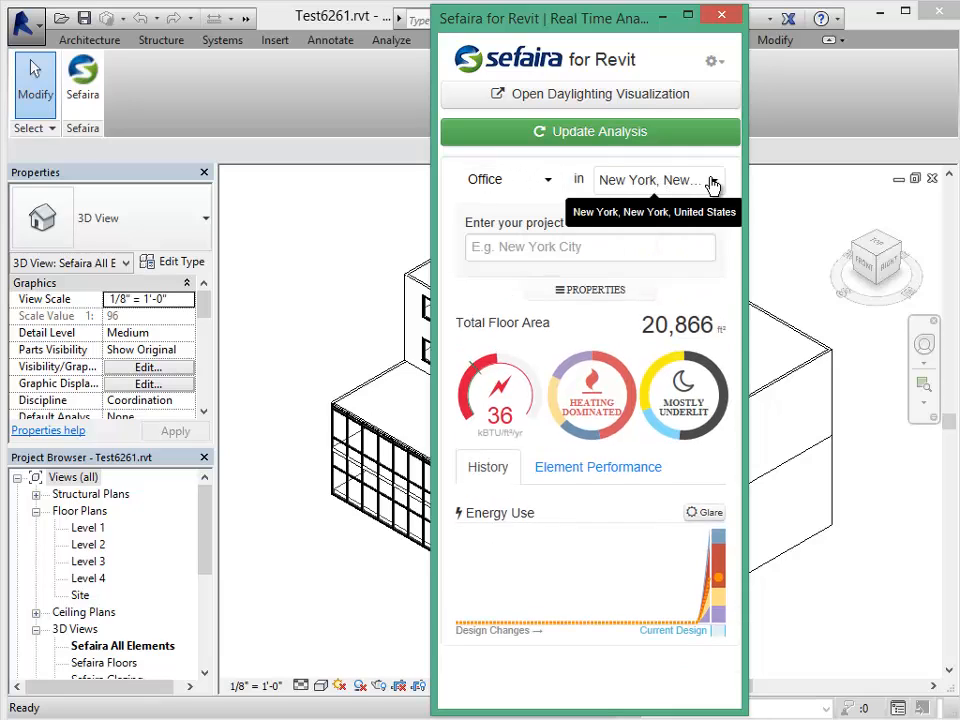
left_click(580, 247)
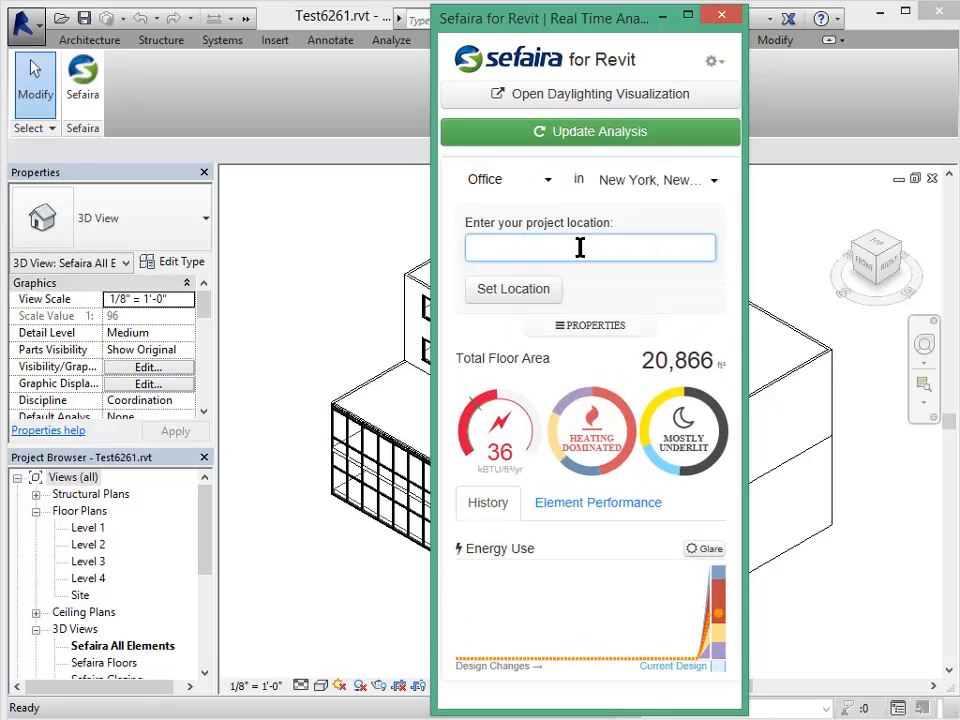
type("charlottesville, V")
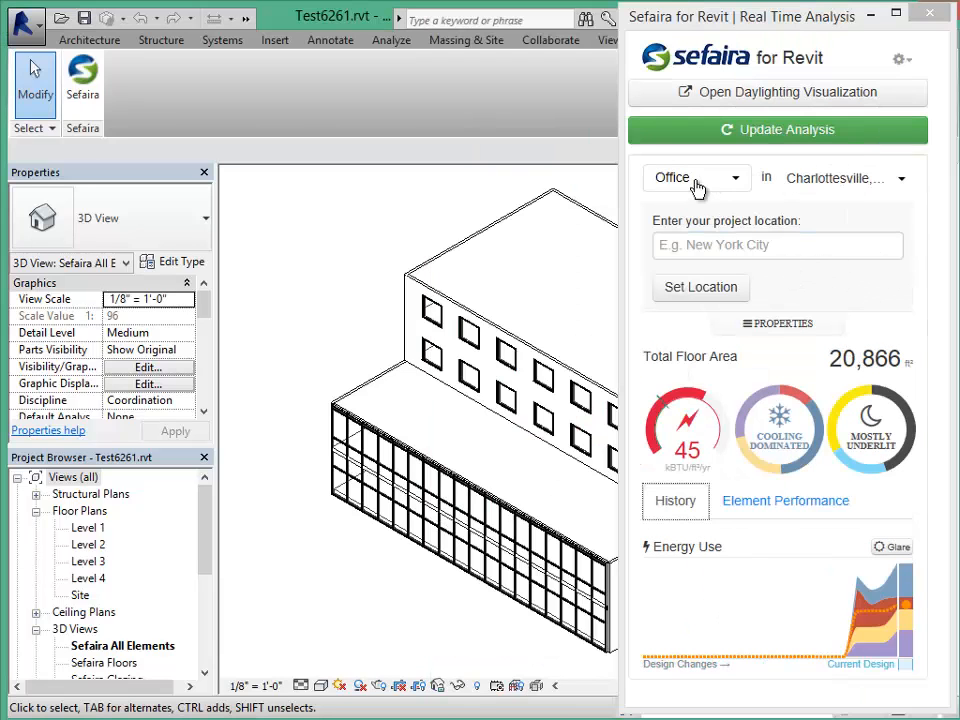
Apply the Default baseline in the Sefaira model properties.
left_click(778, 326)
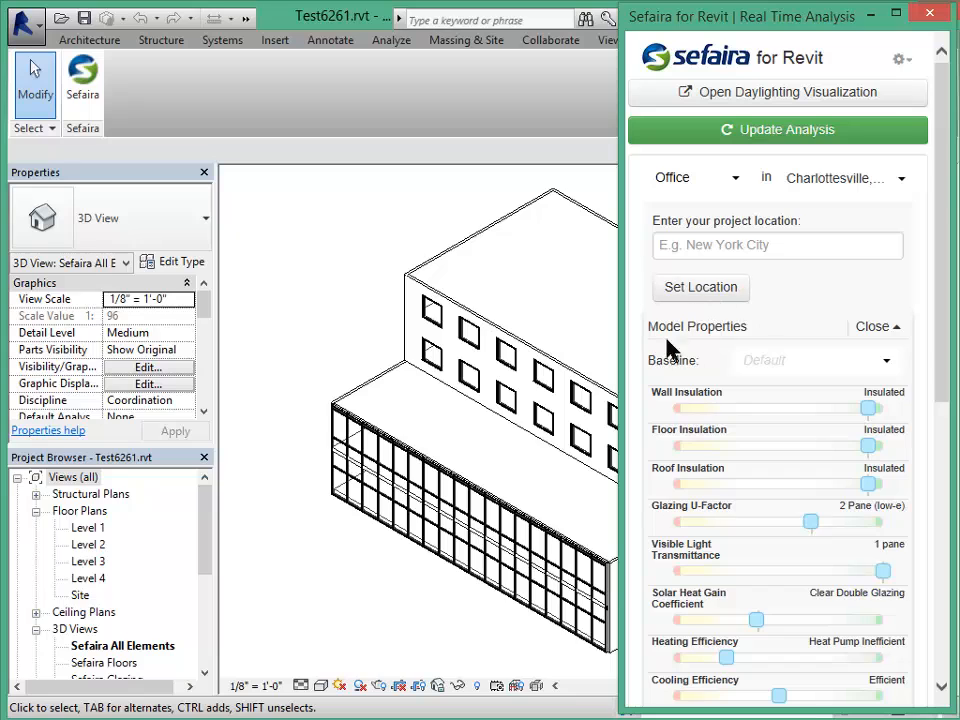
left_click(752, 368)
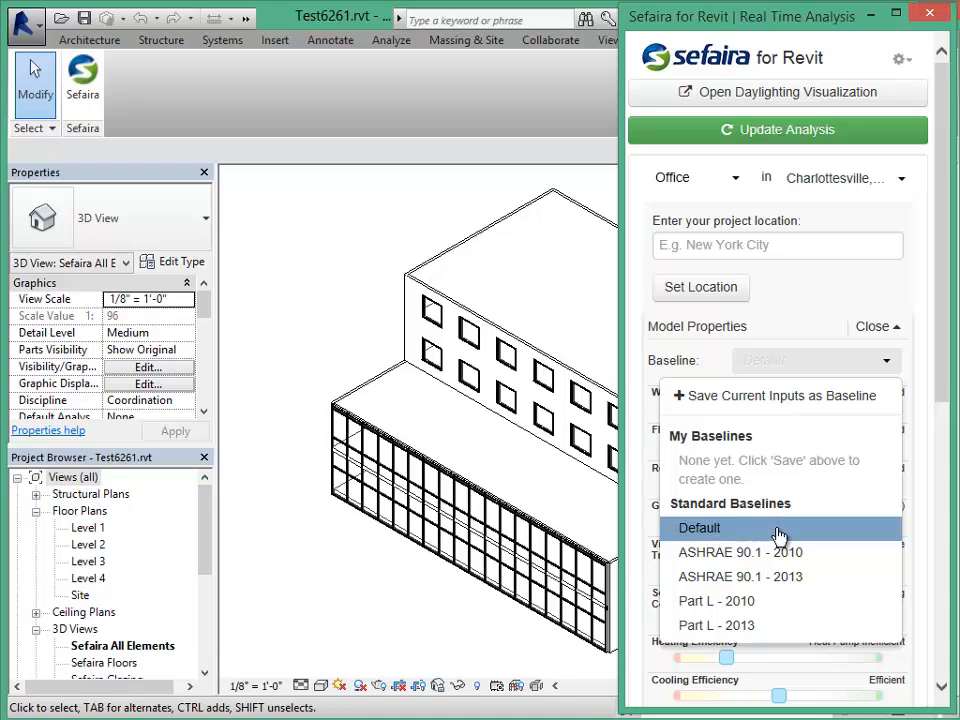
left_click(722, 529)
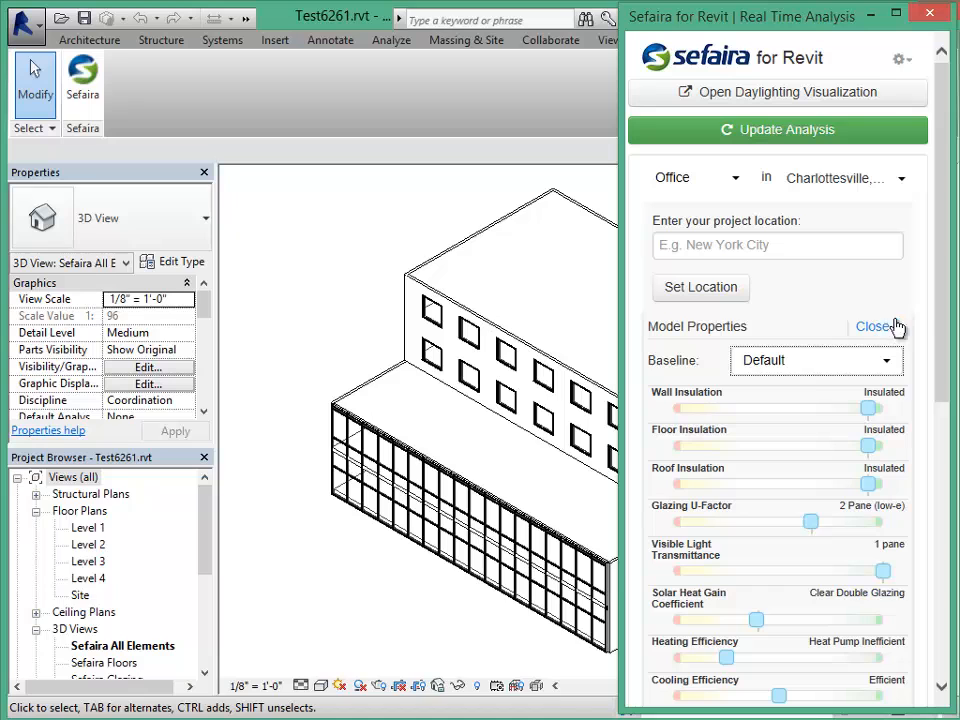
Review the resulting insulation, 2 Pane (low-e) glazing and ventilation settings, checking Wall Insulation.
left_click_drag(945, 300, 945, 424)
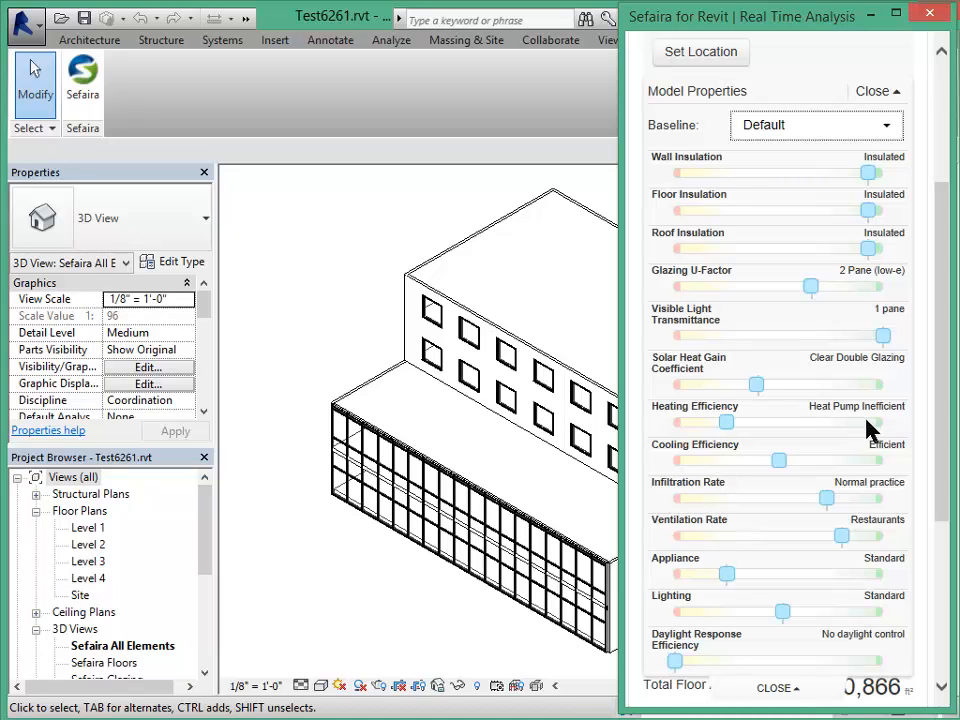
mouse_move(945, 317)
left_mouse_down()
mouse_move(948, 371)
mouse_move(946, 329)
left_mouse_up()
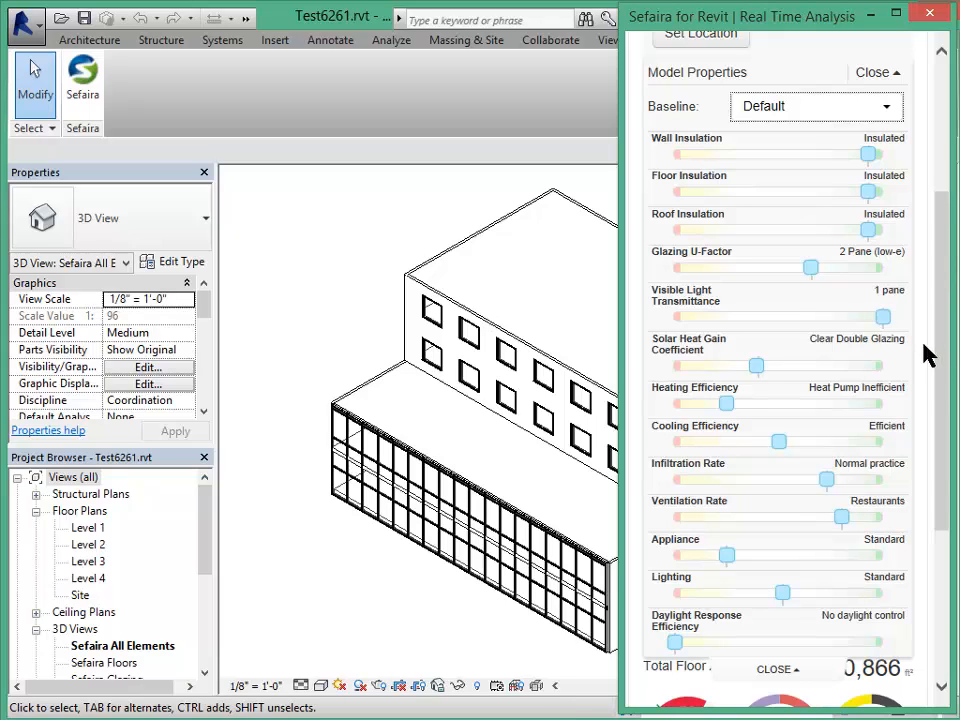
left_click(866, 155)
mouse_move(868, 163)
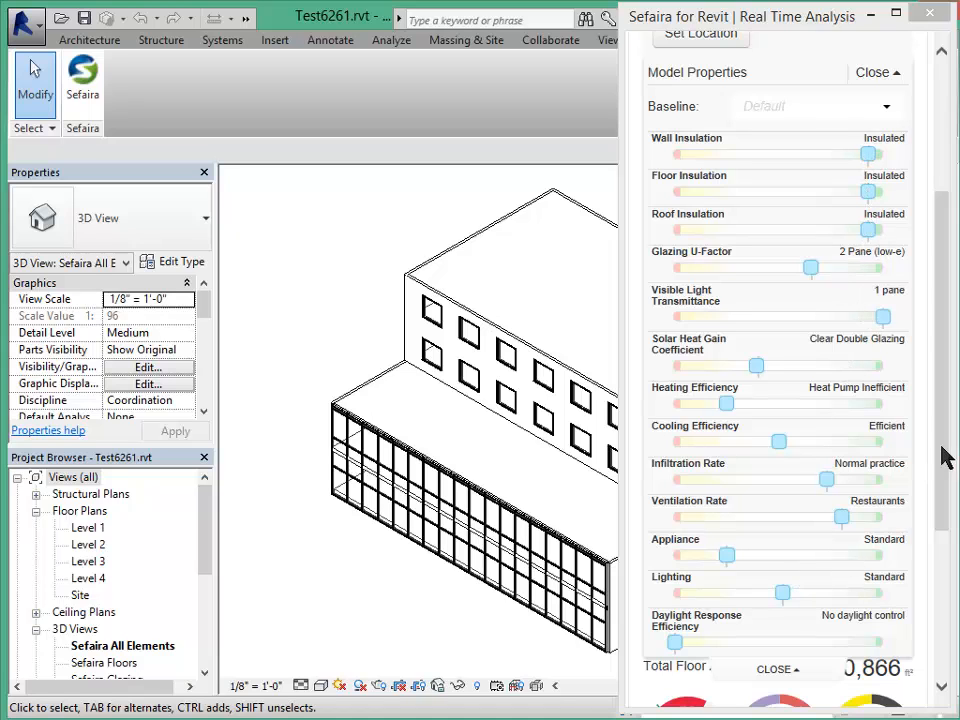
left_click_drag(943, 457, 934, 298)
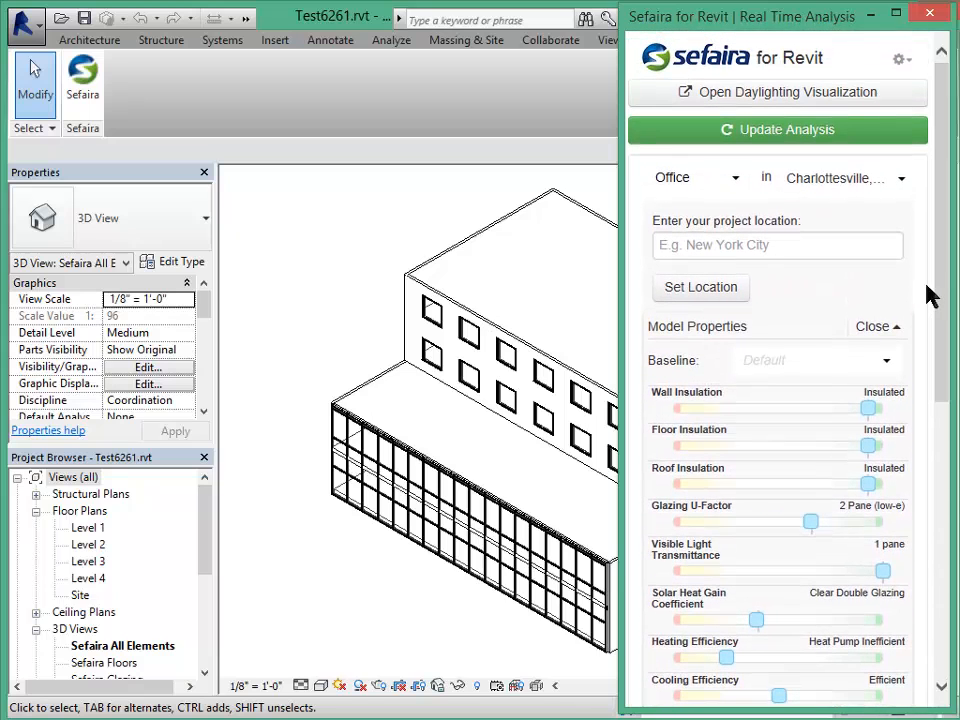
Rerun the analysis and review EUI 45 and daylighting: 45% underlit, 22% well lit, 33% glare.
left_click(870, 326)
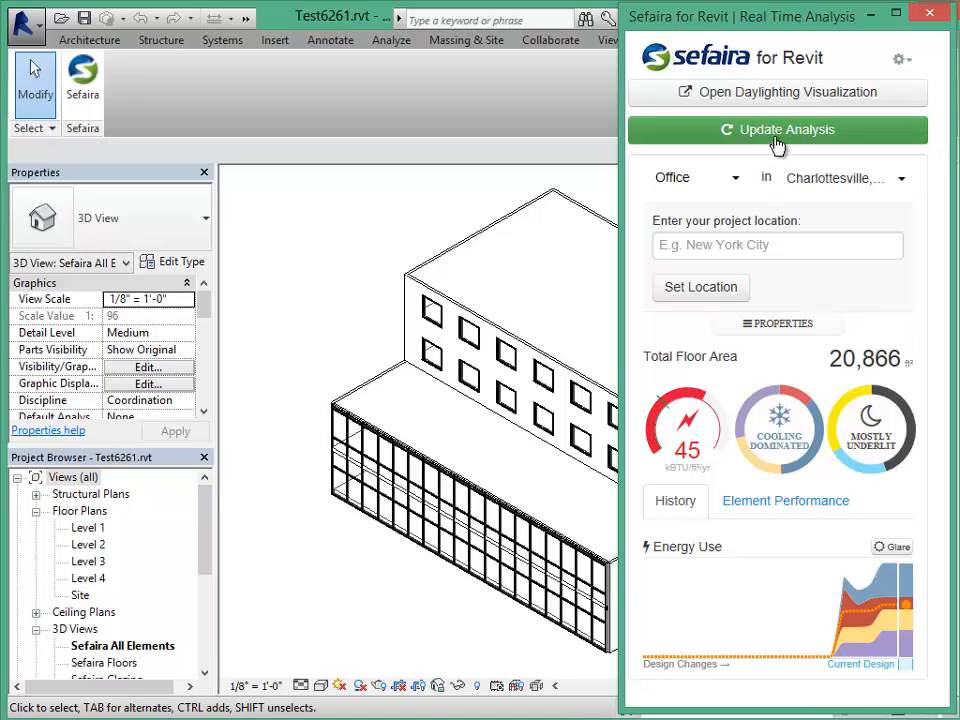
mouse_move(685, 474)
mouse_move(777, 425)
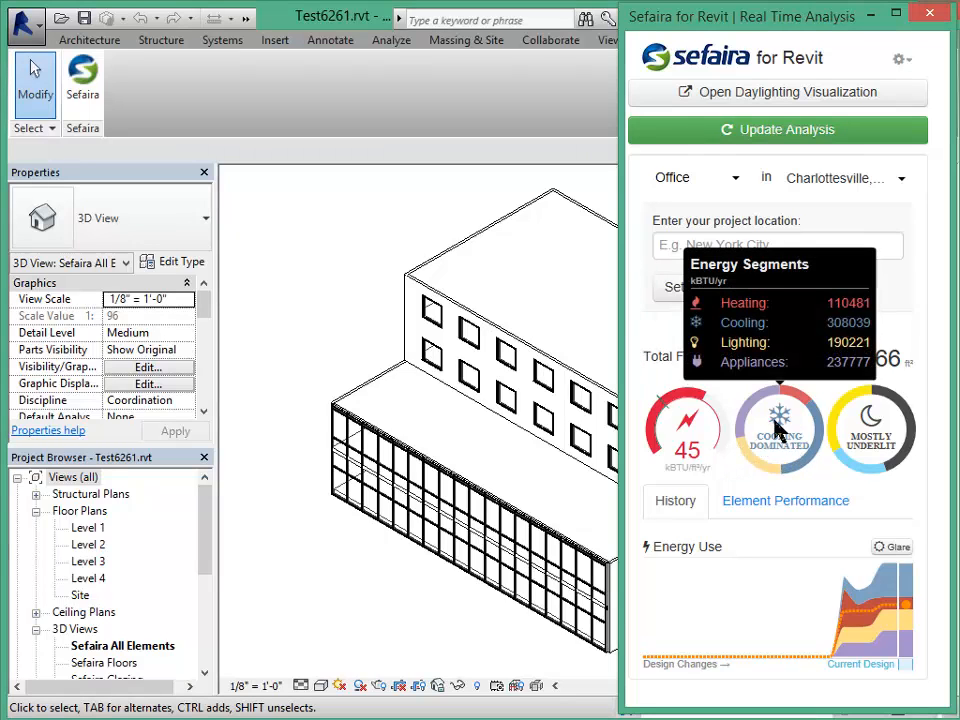
mouse_move(822, 430)
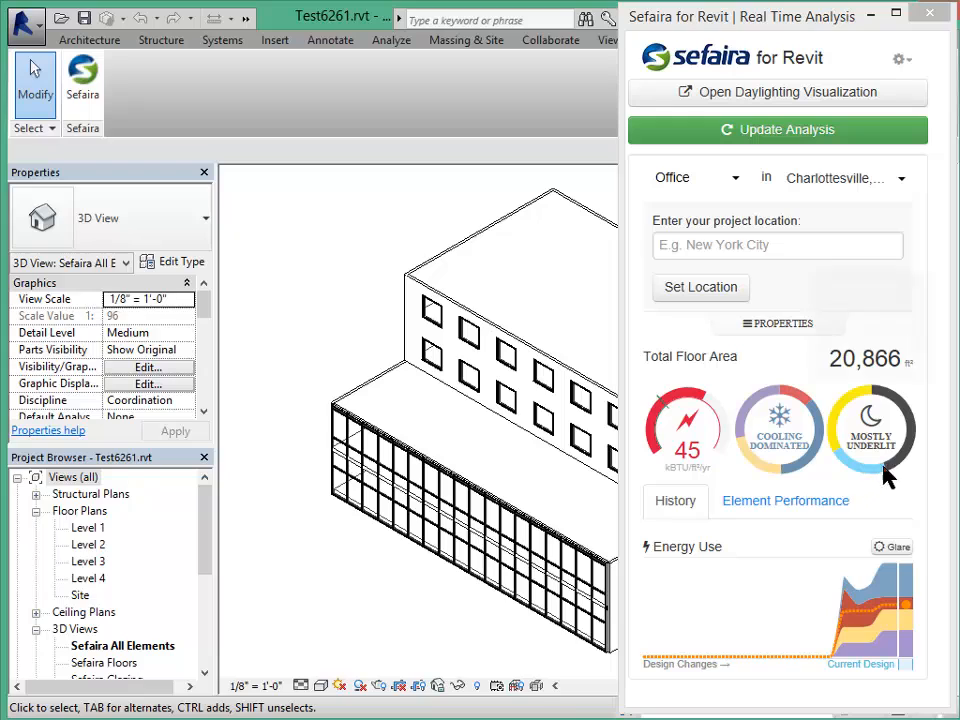
mouse_move(870, 435)
mouse_move(878, 438)
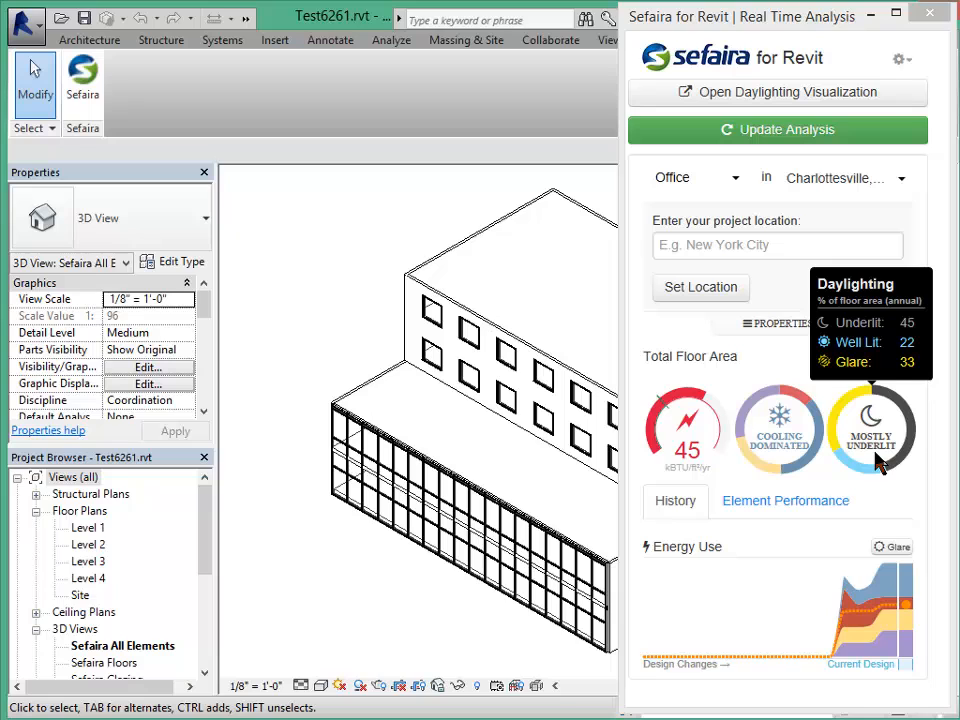
Inspect South Solar gains in the Element Performance chart, then close the Real Time Analysis panel.
left_click(766, 503)
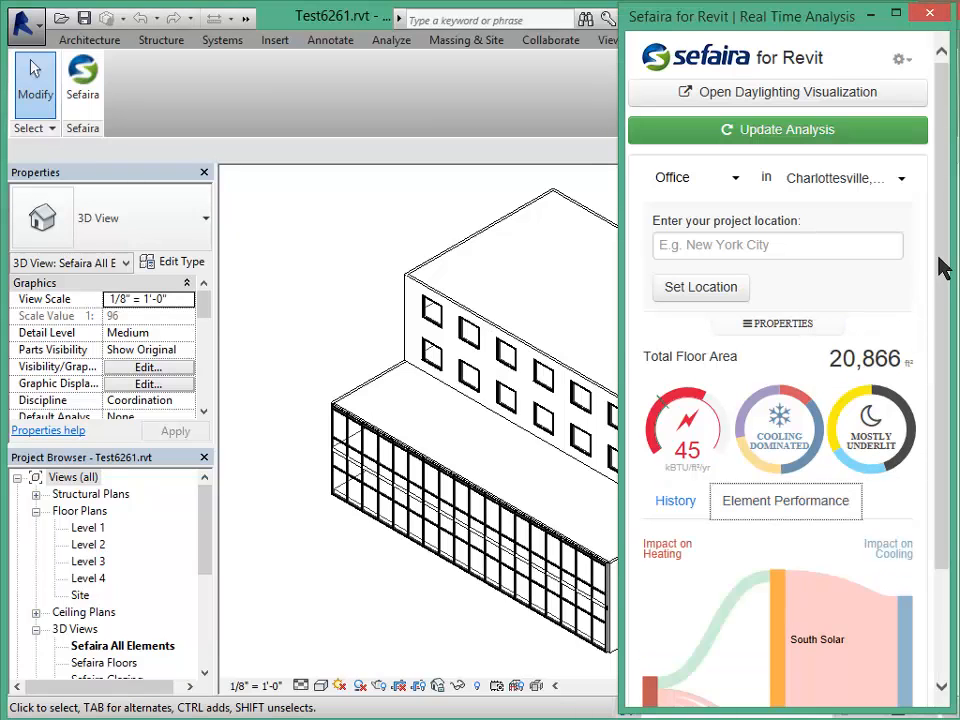
scroll(941, 266, "down", 3)
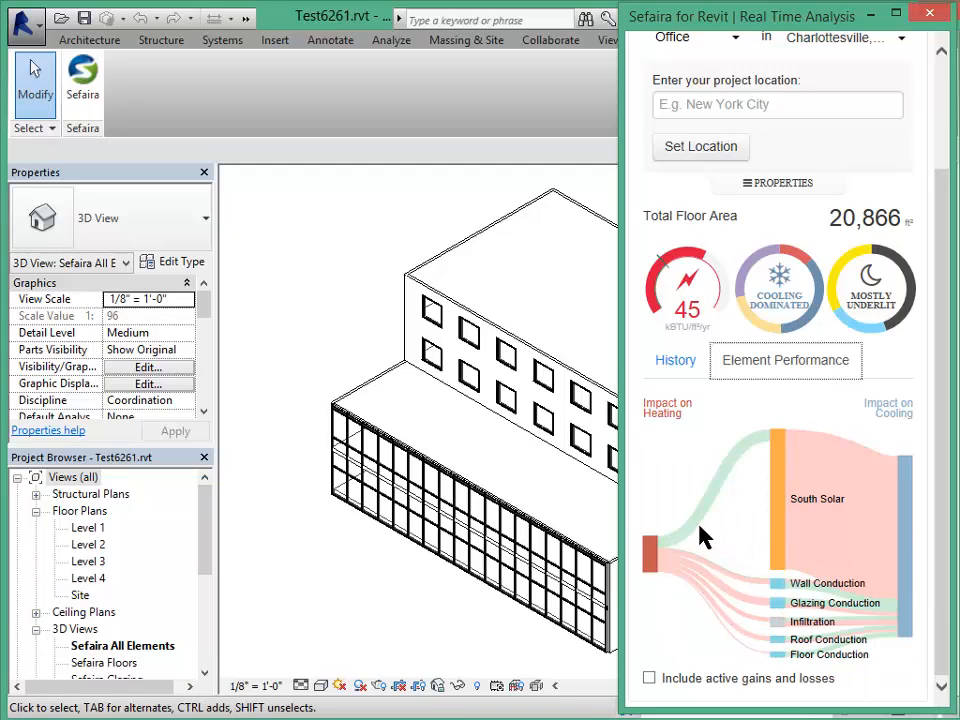
mouse_move(731, 466)
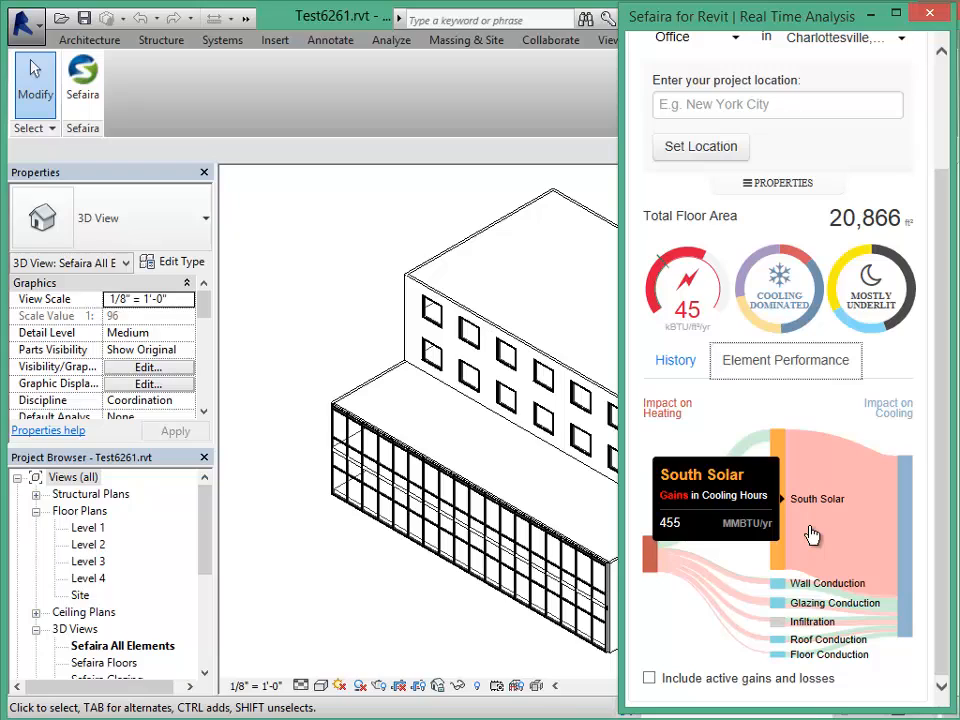
mouse_move(820, 541)
scroll(955, 450, "up", 3)
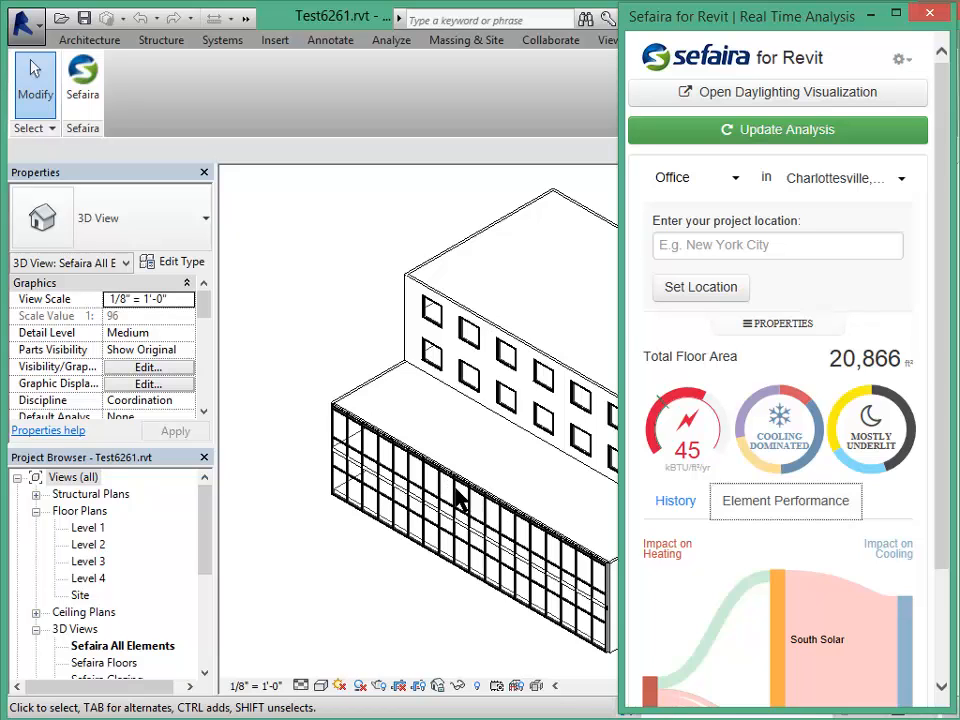
left_click(838, 13)
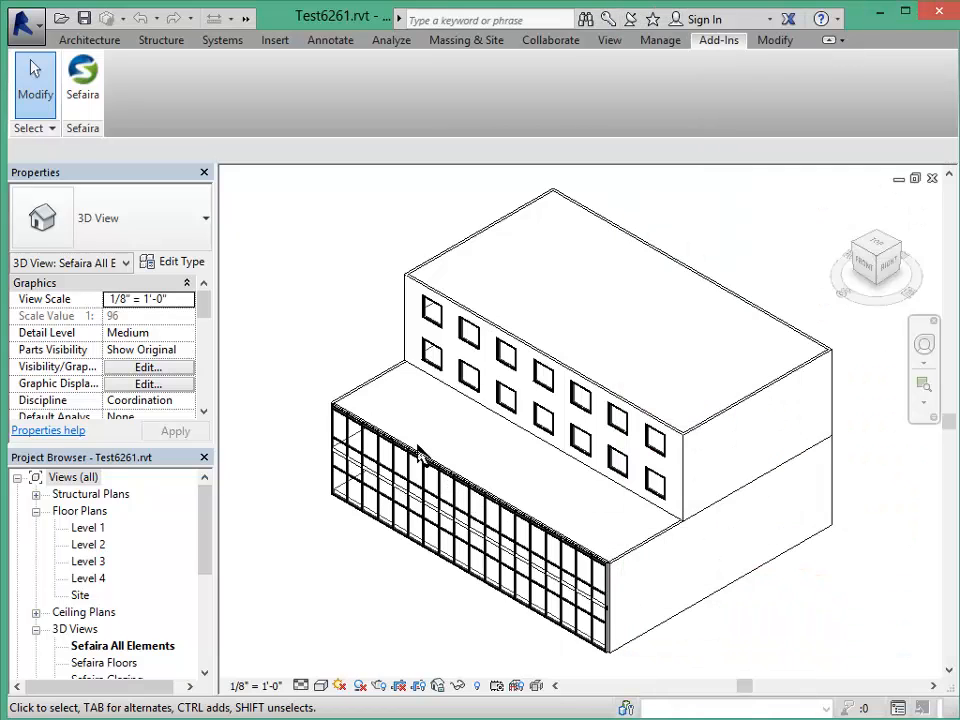